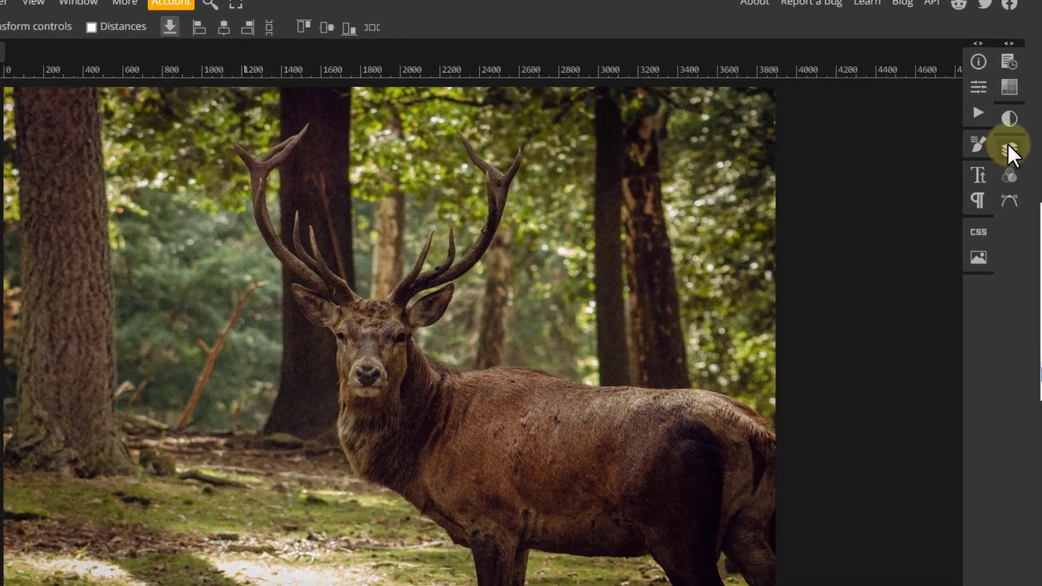
Duplicate the Background layer from its context menu to create Layer 1 above it.
{"action": "left_click", "coordinate": [1014, 174]}
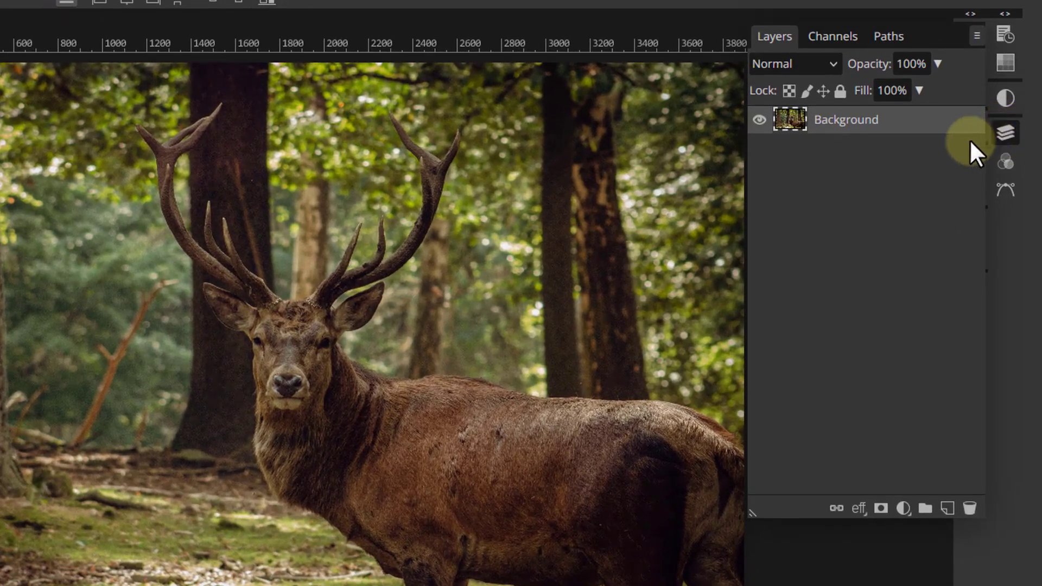
{"action": "right_click", "coordinate": [917, 124]}
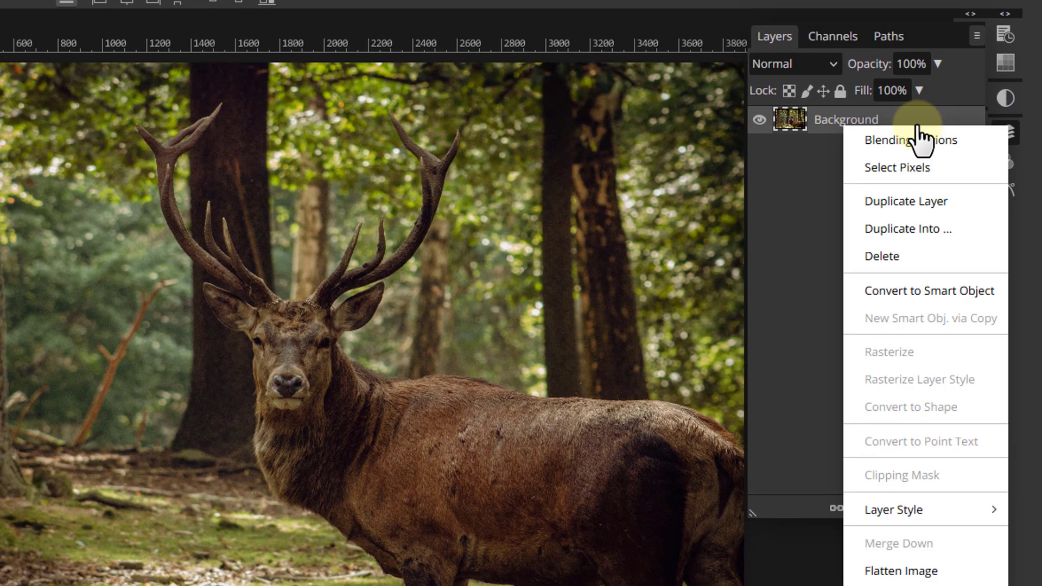
{"action": "left_click", "coordinate": [919, 197]}
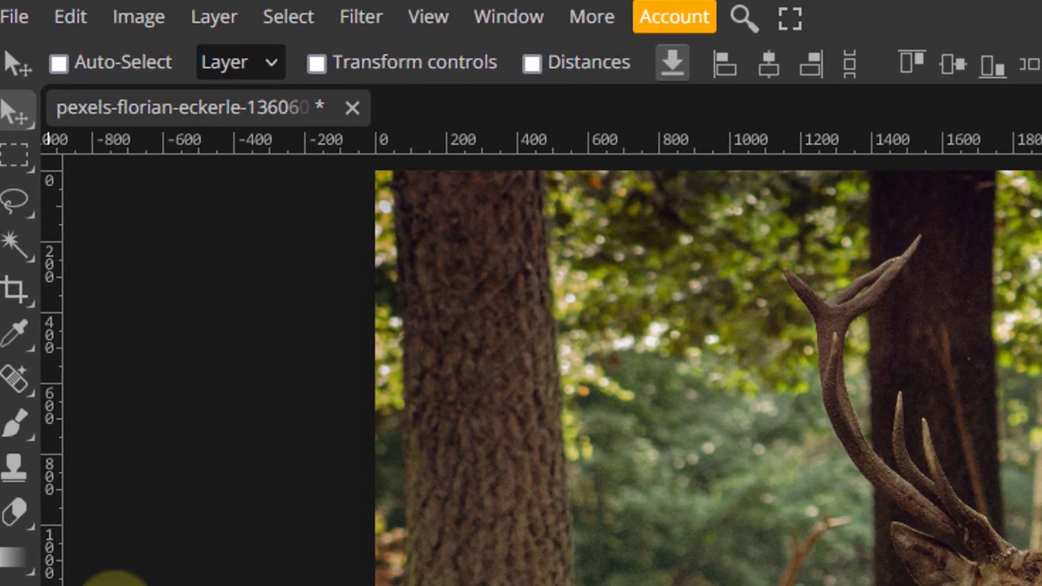
With the Brush active, fill the whole stag photo with red quick mask, deselect, then zoom in.
{"action": "key", "text": "b"}
{"action": "left_click", "coordinate": [294, 16]}
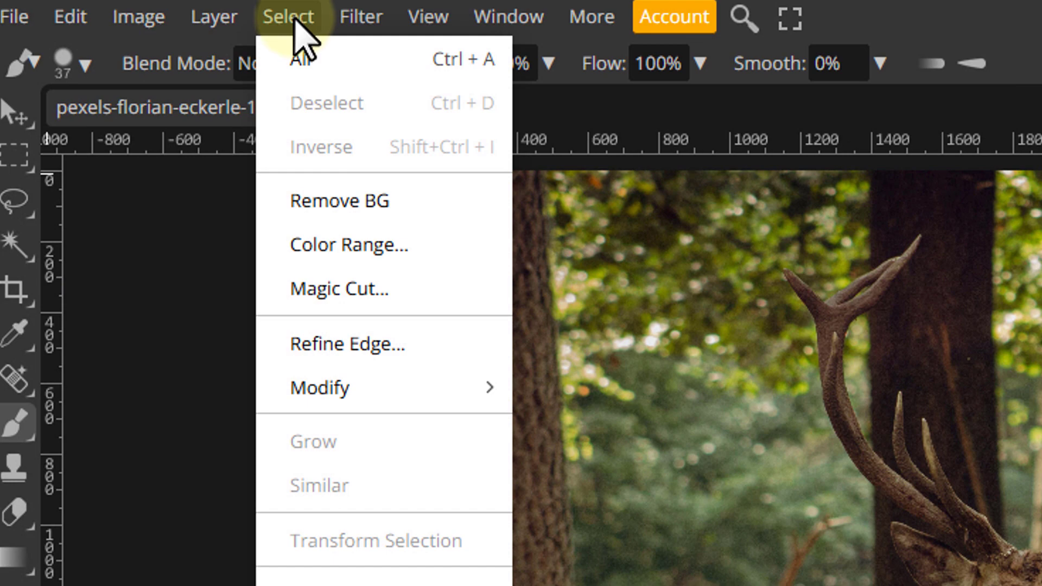
{"action": "left_click", "coordinate": [337, 60]}
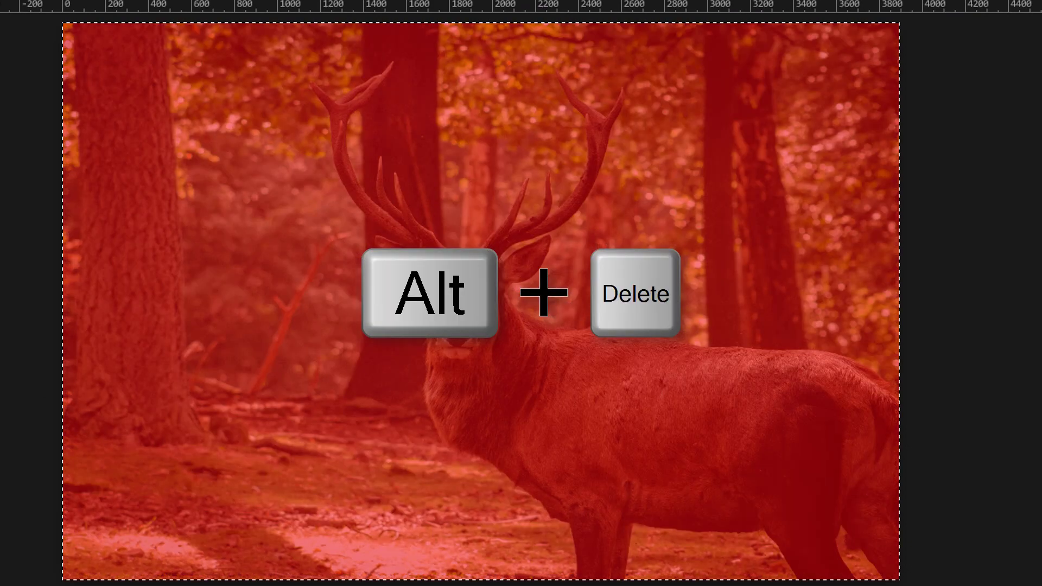
{"action": "key", "text": "ctrl+d"}
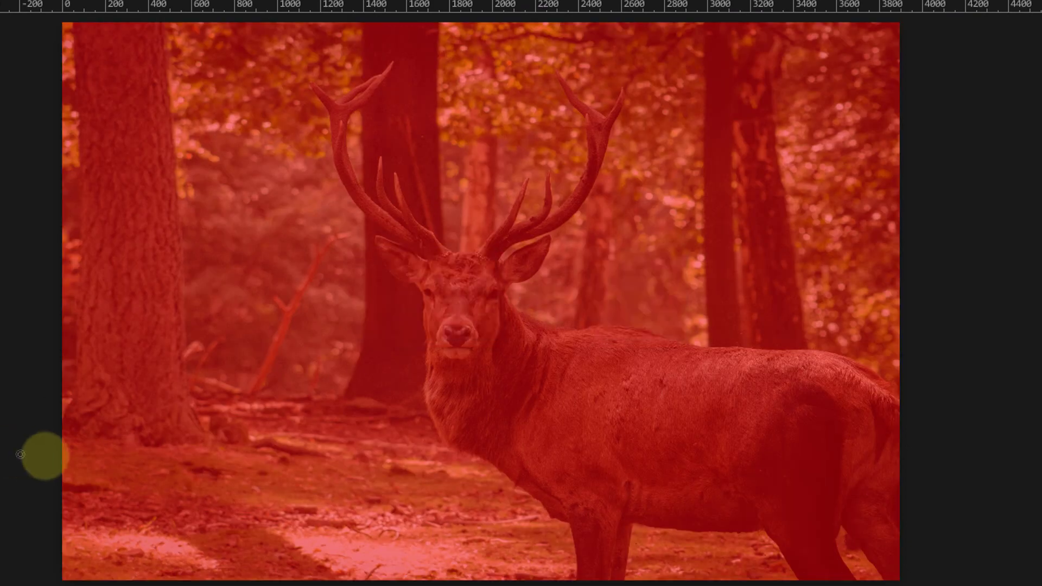
{"action": "scroll", "coordinate": [580, 346], "scroll_direction": "up", "scroll_amount": 6}
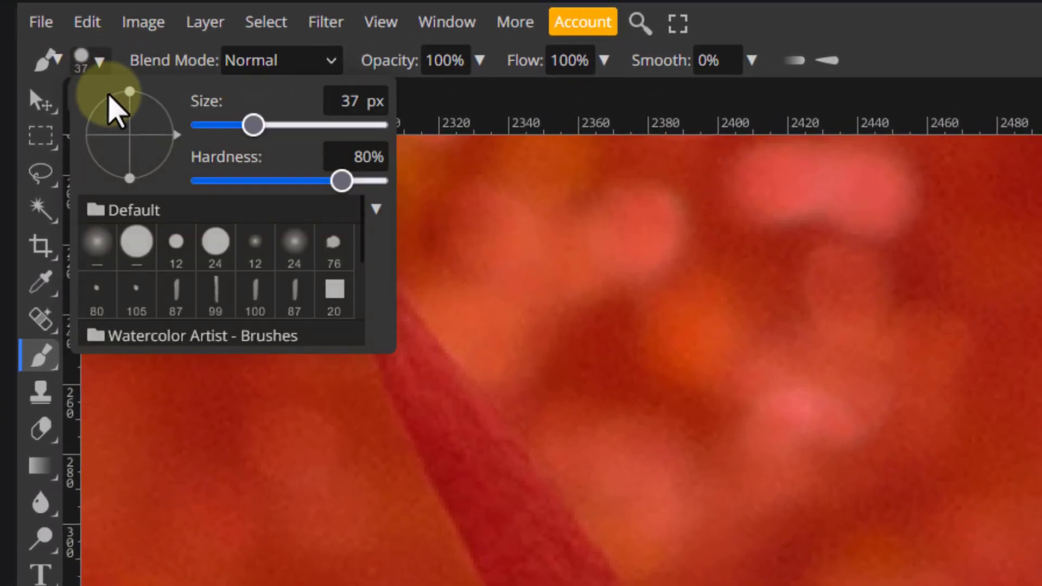
Set the brush to 18 px with a white foreground and turn Quick Mask on.
{"action": "left_click_drag", "start_coordinate": [251, 125], "coordinate": [241, 125]}
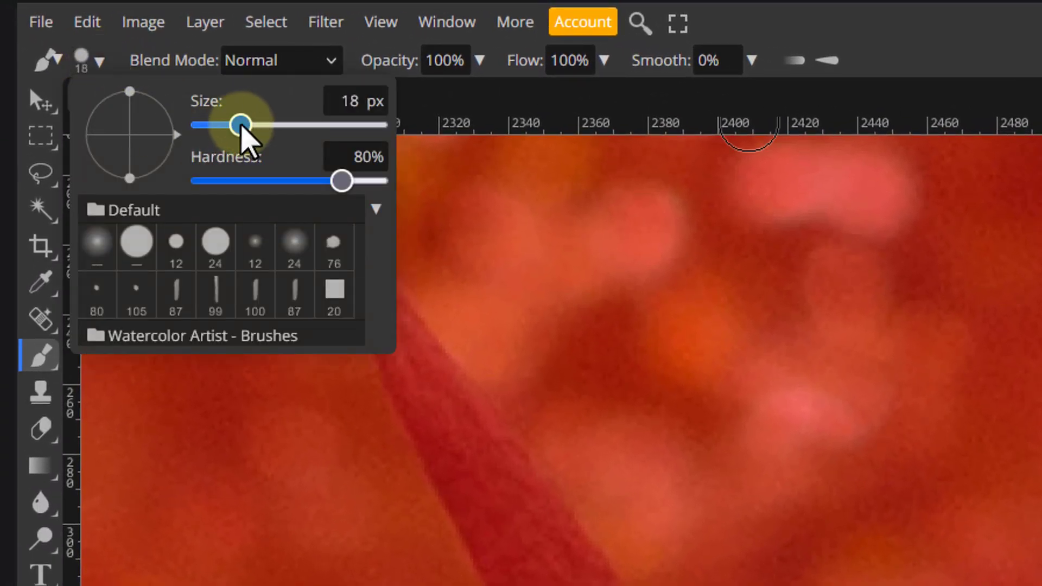
{"action": "left_click", "coordinate": [758, 40]}
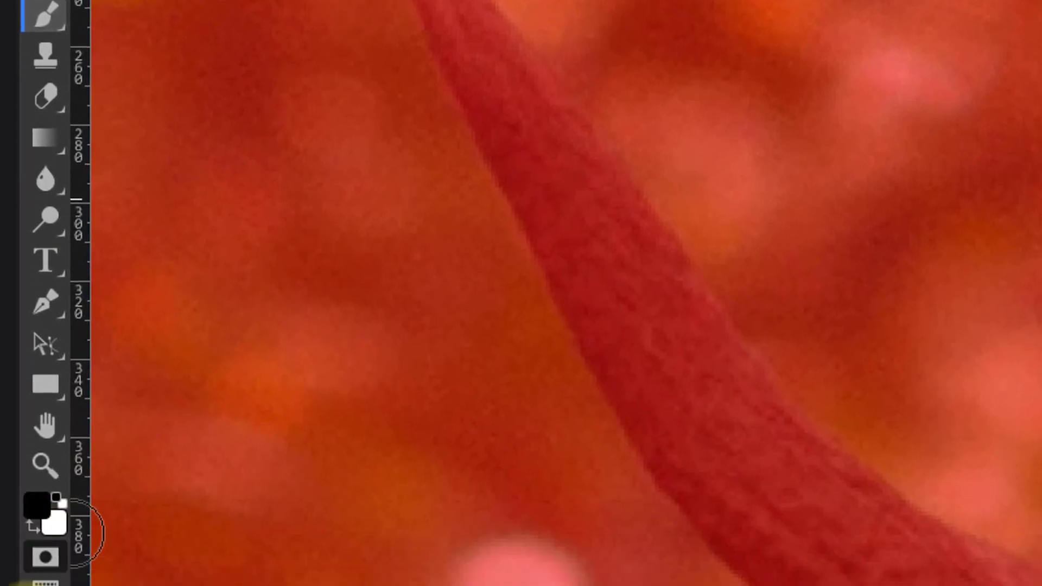
{"action": "left_click", "coordinate": [31, 468]}
{"action": "left_click", "coordinate": [31, 467]}
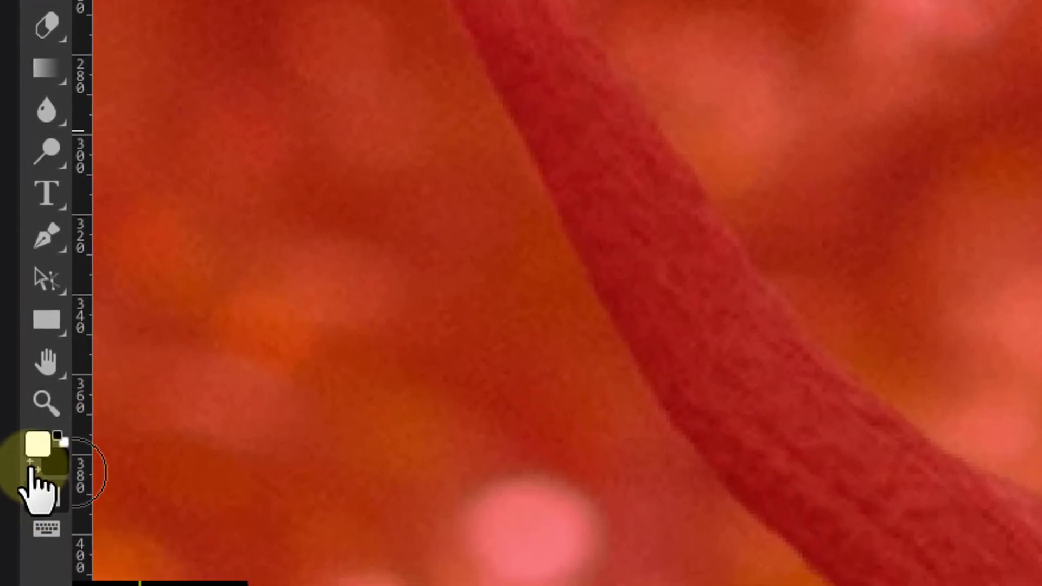
{"action": "left_click", "coordinate": [45, 495]}
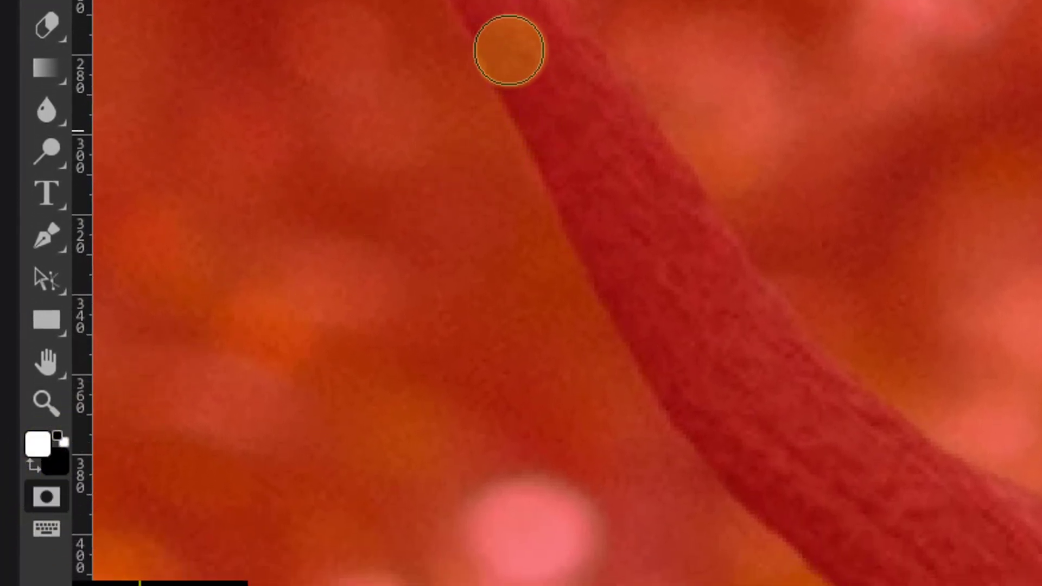
Paint the red mask off the stag's antlers and body, panning to the face.
{"action": "left_click", "coordinate": [516, 54]}
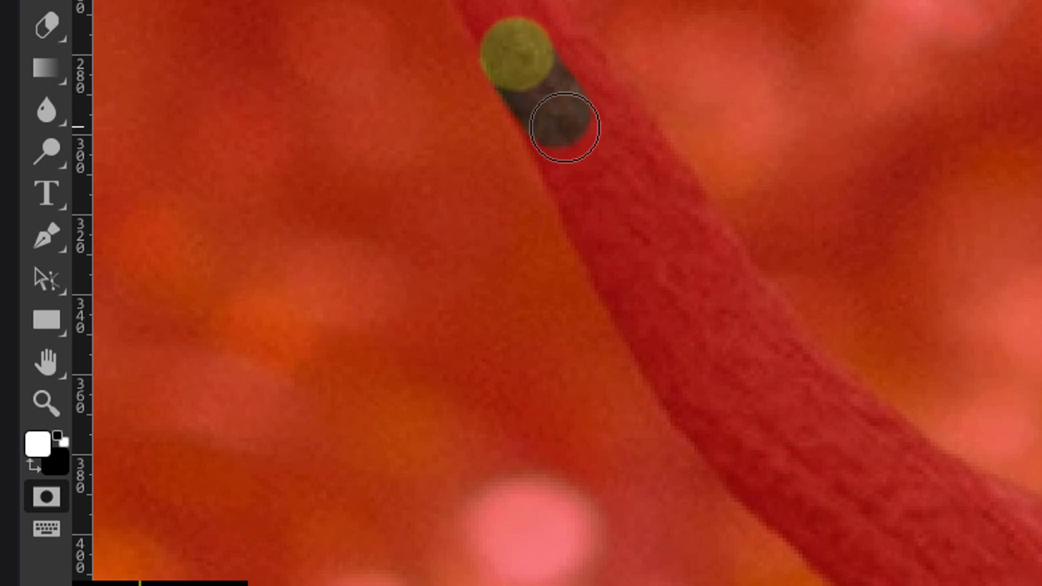
{"action": "left_click_drag", "start_coordinate": [606, 190], "coordinate": [619, 214]}
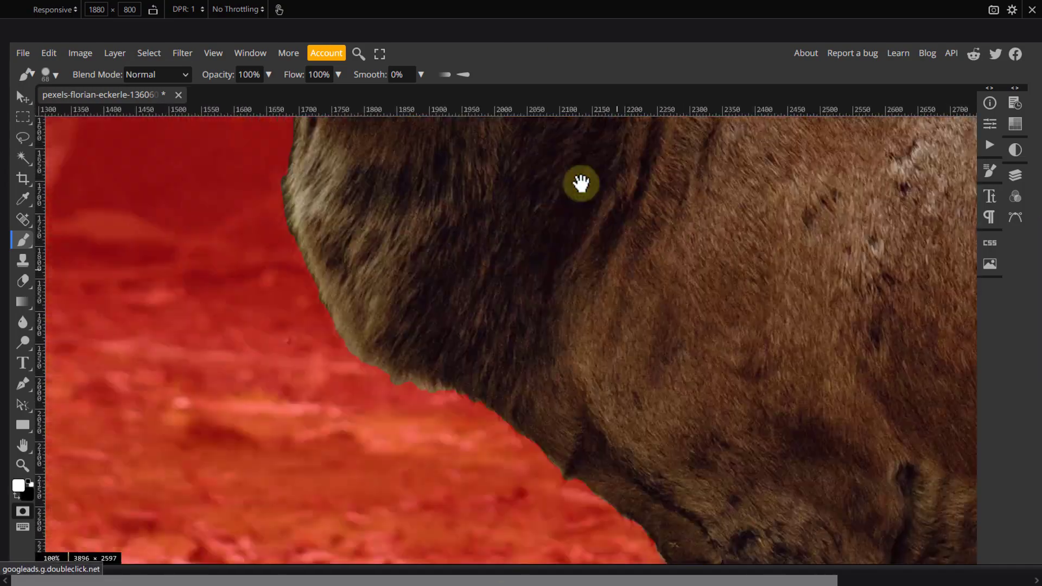
{"action": "left_click_drag", "start_coordinate": [579, 182], "coordinate": [589, 458]}
{"action": "scroll", "coordinate": [495, 366], "scroll_direction": "down", "scroll_amount": 5}
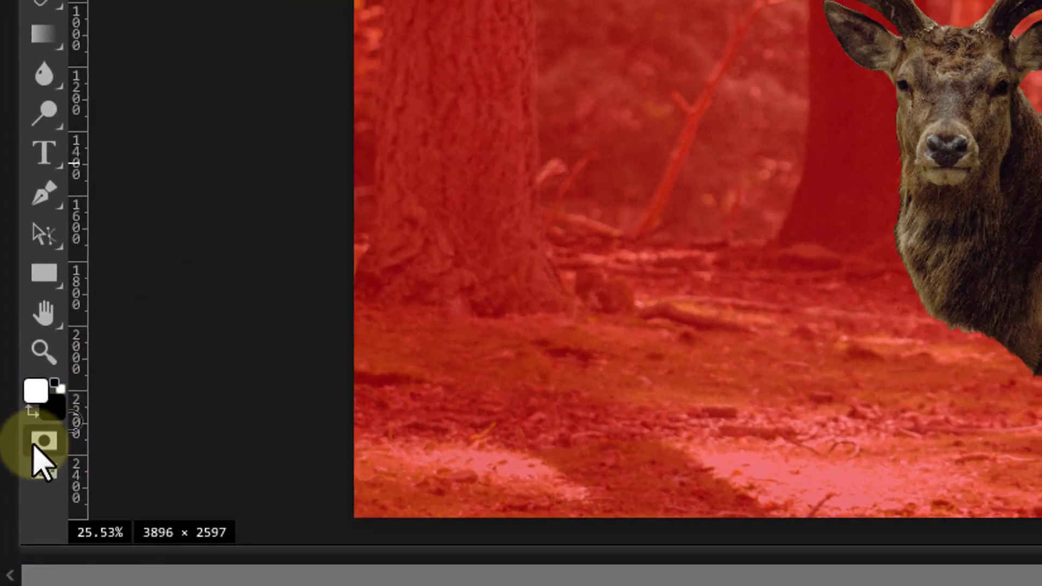
Give Layer 1 a stag-shaped layer mask from the quick mask, then reload the mask as a selection.
{"action": "left_click", "coordinate": [46, 435]}
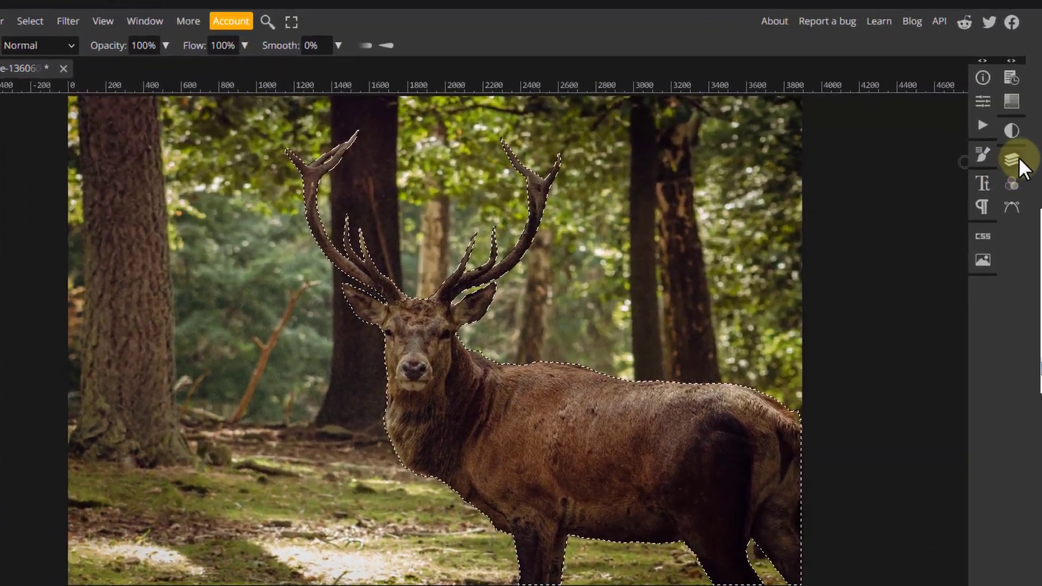
{"action": "left_click", "coordinate": [1018, 157]}
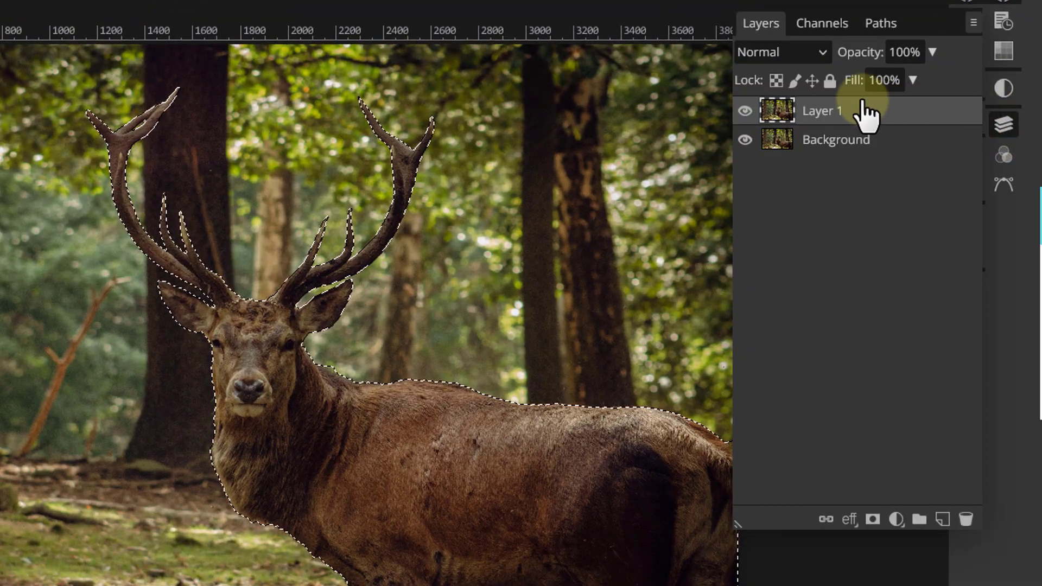
{"action": "left_click", "coordinate": [871, 520]}
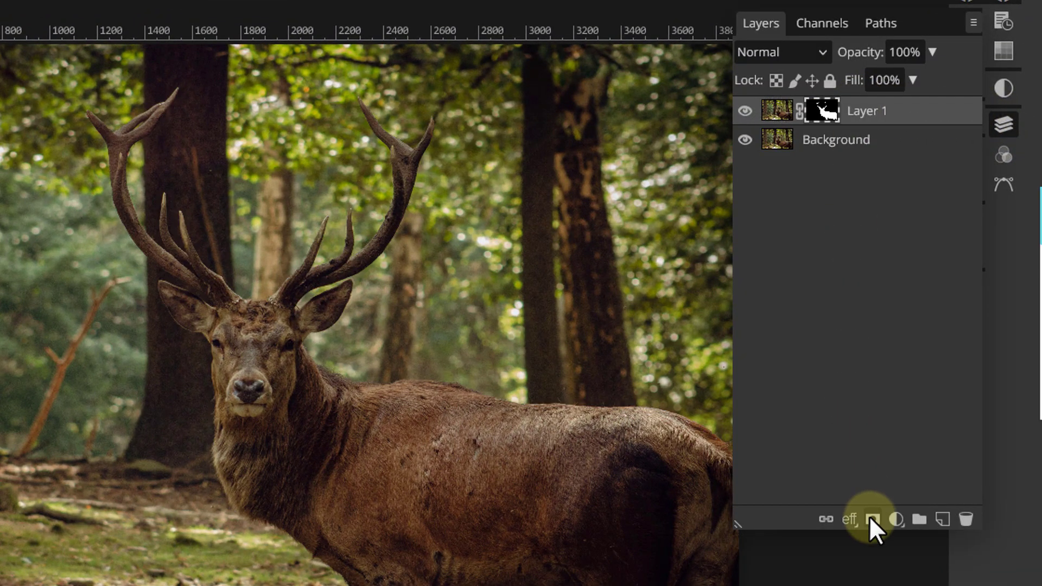
{"action": "left_click", "coordinate": [746, 140]}
{"action": "left_click", "coordinate": [746, 140]}
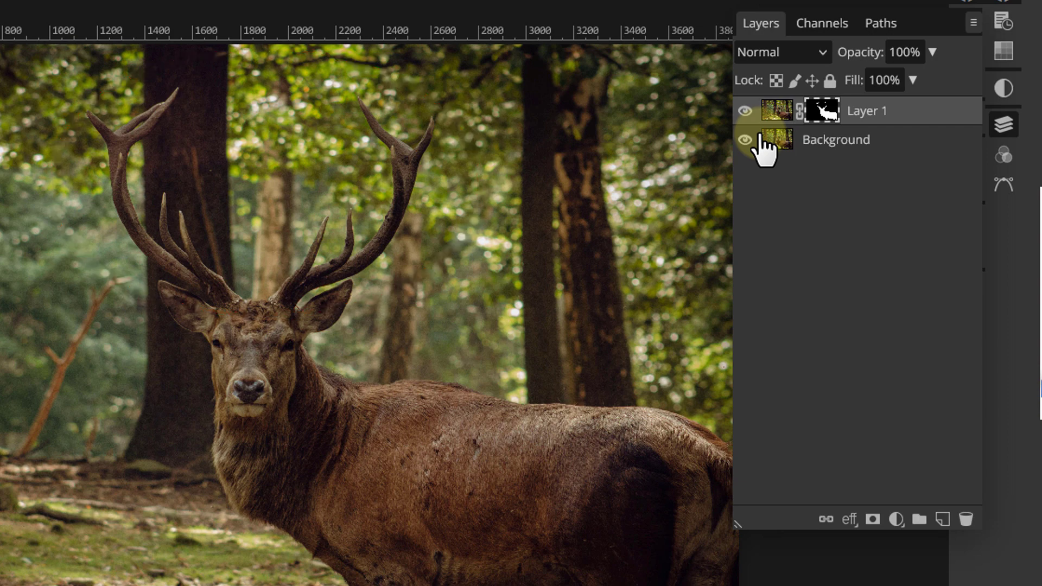
{"action": "left_click", "coordinate": [777, 111]}
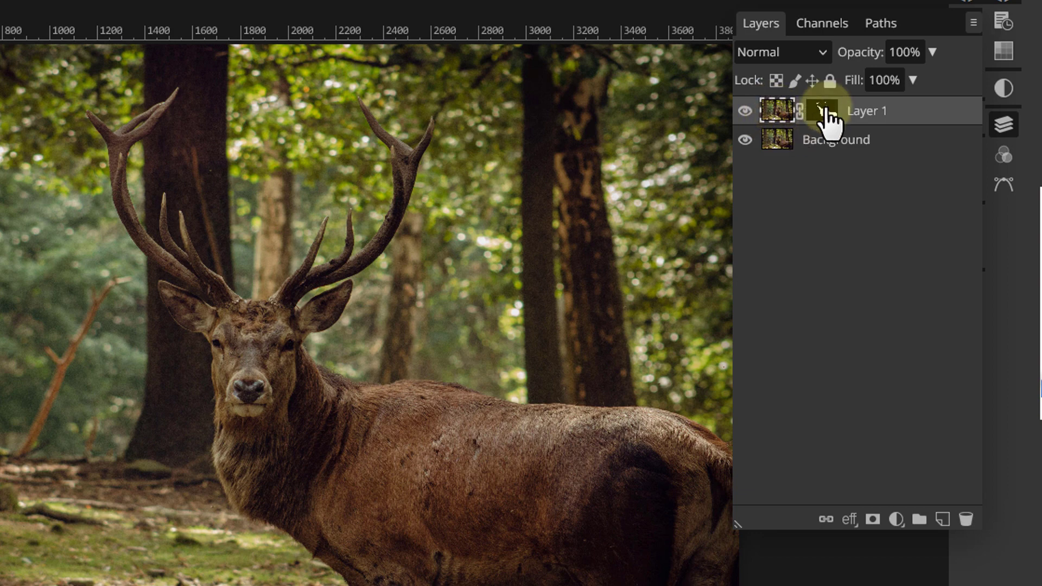
{"action": "left_click", "coordinate": [823, 110], "text": "ctrl"}
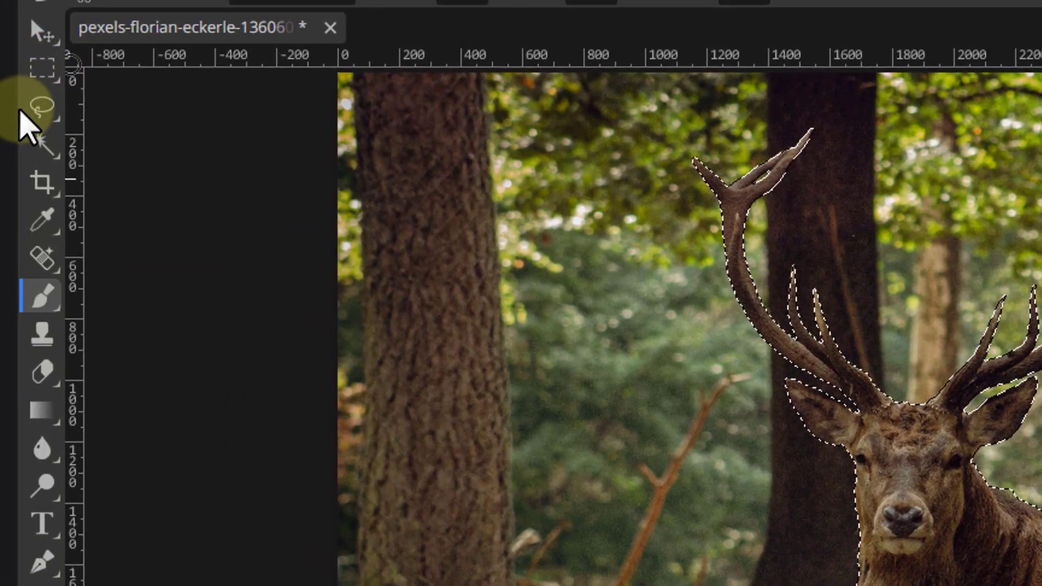
Switch to the Polygonal Lasso tool and zoom in on the antlers.
{"action": "left_click", "coordinate": [30, 115]}
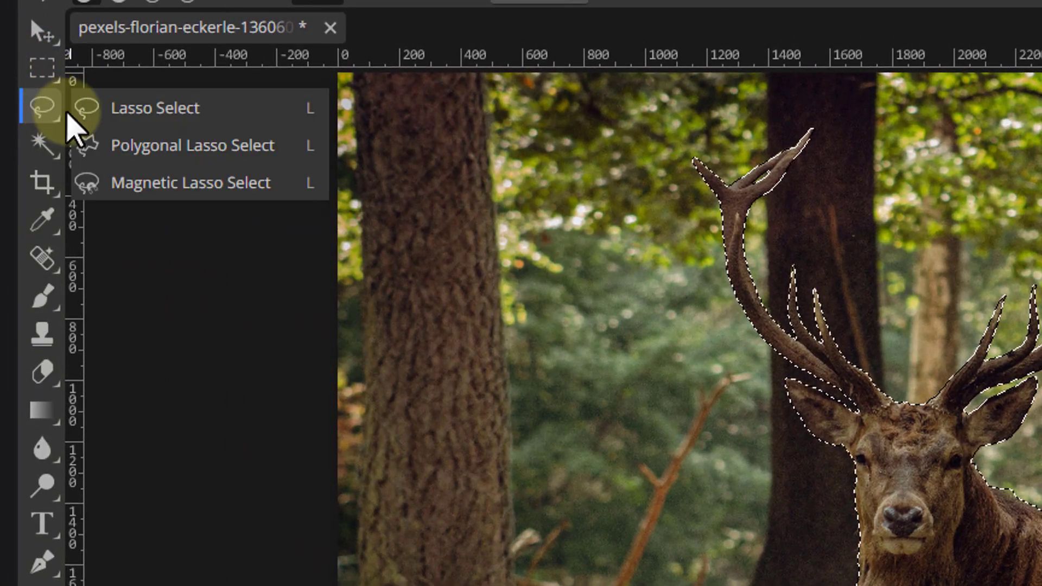
{"action": "left_click", "coordinate": [144, 151]}
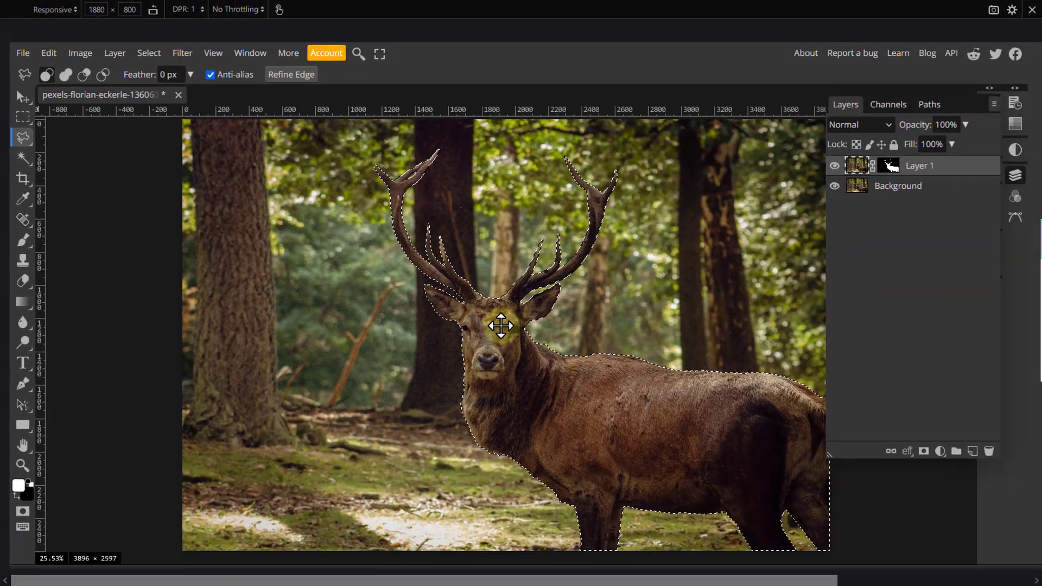
{"action": "scroll", "coordinate": [501, 325], "scroll_direction": "up", "scroll_amount": 5}
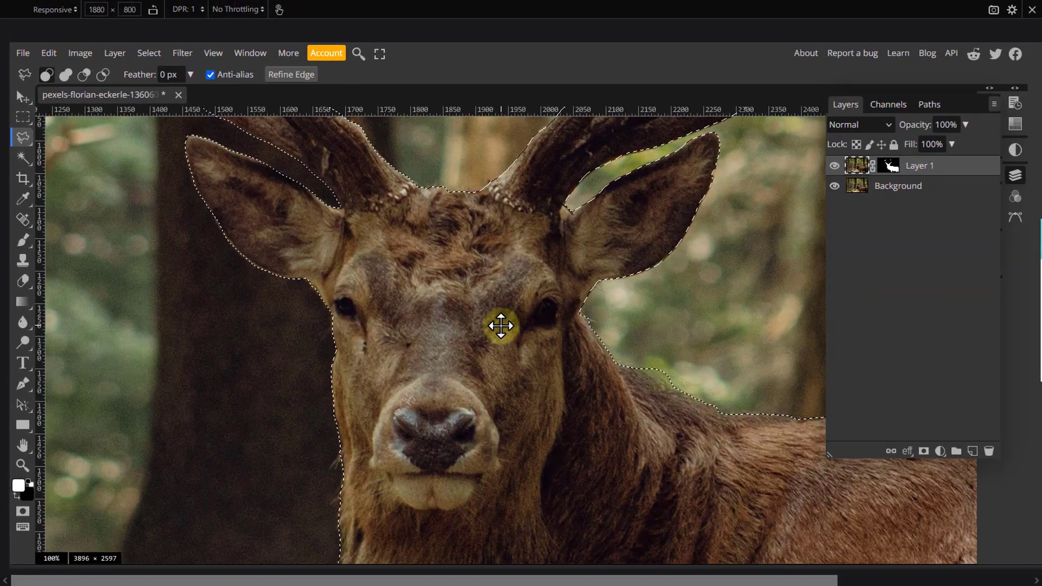
{"action": "scroll", "coordinate": [539, 302], "scroll_direction": "up", "scroll_amount": 5}
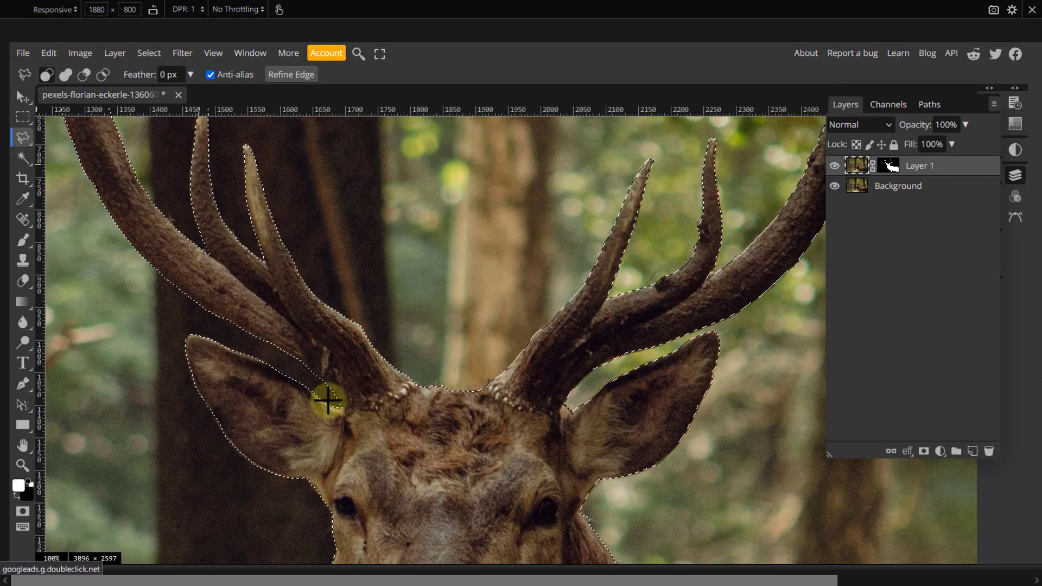
Trace polygon points around the left antler's tines, panning toward the head and other antler.
{"action": "left_click", "coordinate": [328, 400]}
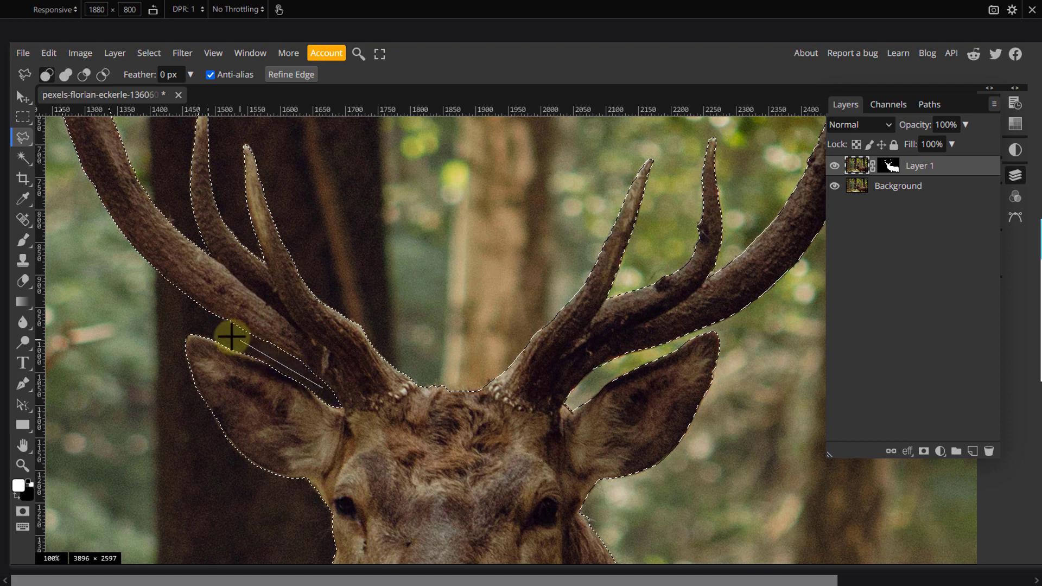
{"action": "left_click", "coordinate": [139, 294]}
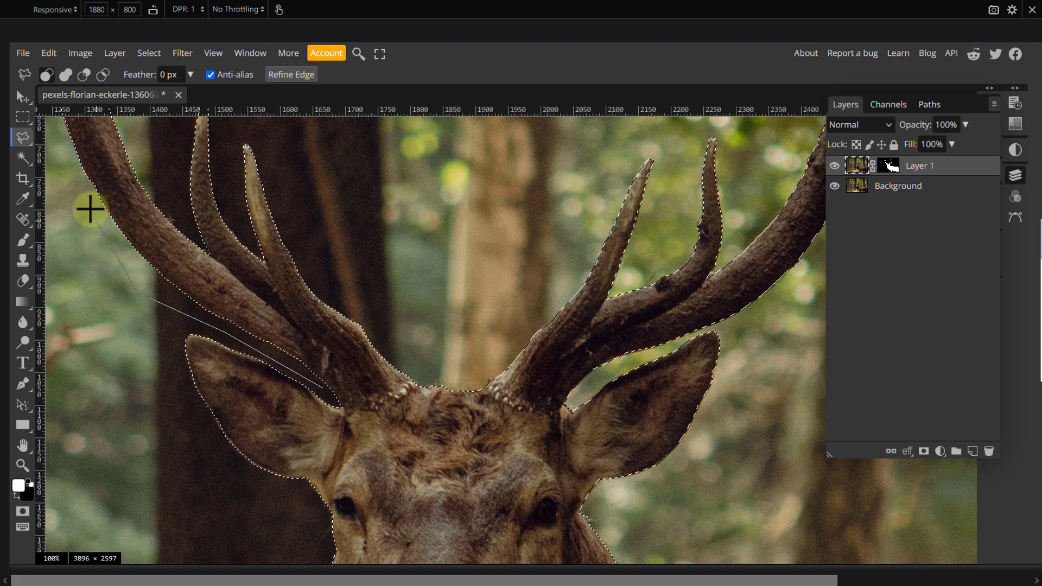
{"action": "key", "text": "space"}
{"action": "left_click_drag", "start_coordinate": [70, 170], "coordinate": [392, 496]}
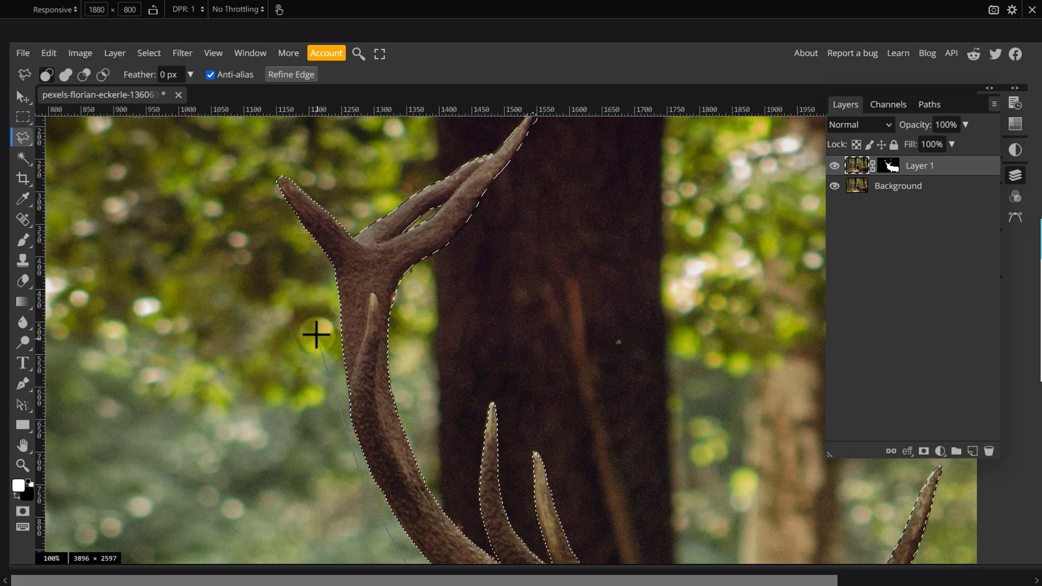
{"action": "left_click", "coordinate": [319, 280]}
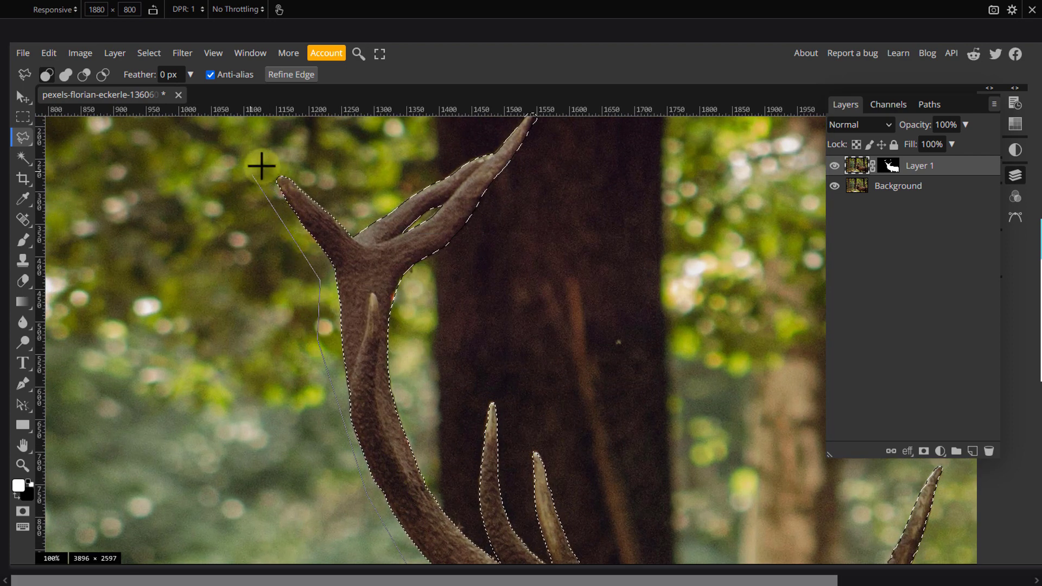
{"action": "left_click", "coordinate": [296, 152]}
{"action": "left_click", "coordinate": [340, 205]}
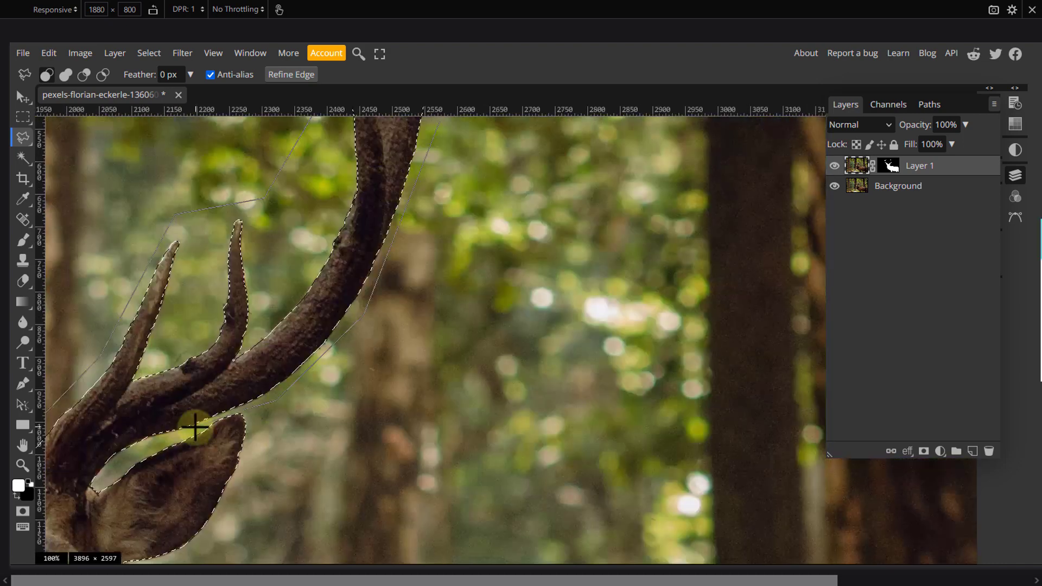
{"action": "left_click_drag", "start_coordinate": [194, 427], "coordinate": [542, 335]}
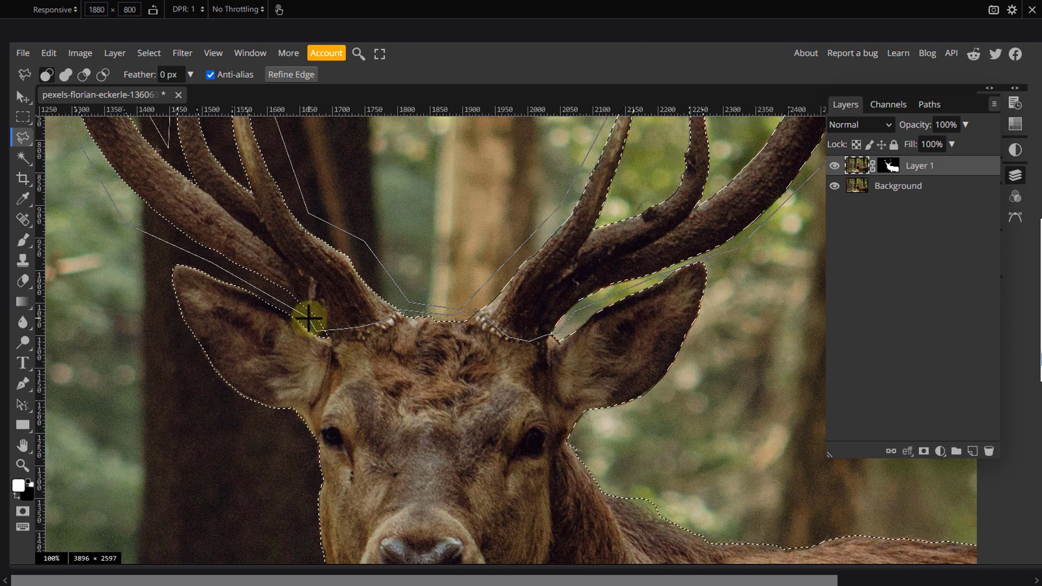
Close the antler selection and copy it to Layer 2, briefly hiding the other layers to check.
{"action": "left_click", "coordinate": [310, 318]}
{"action": "key", "text": "ctrl+0"}
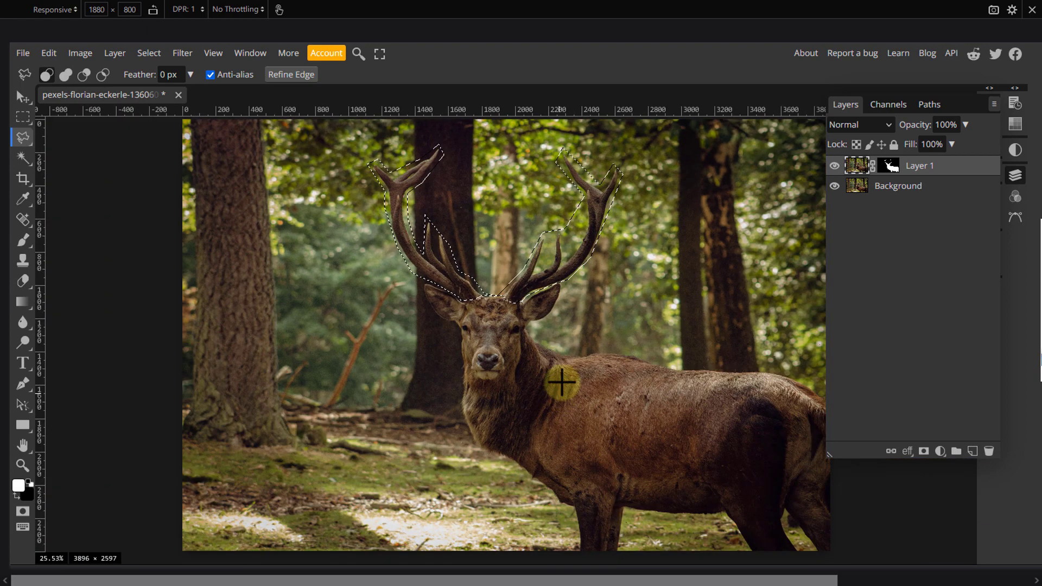
{"action": "key", "text": "ctrl+j"}
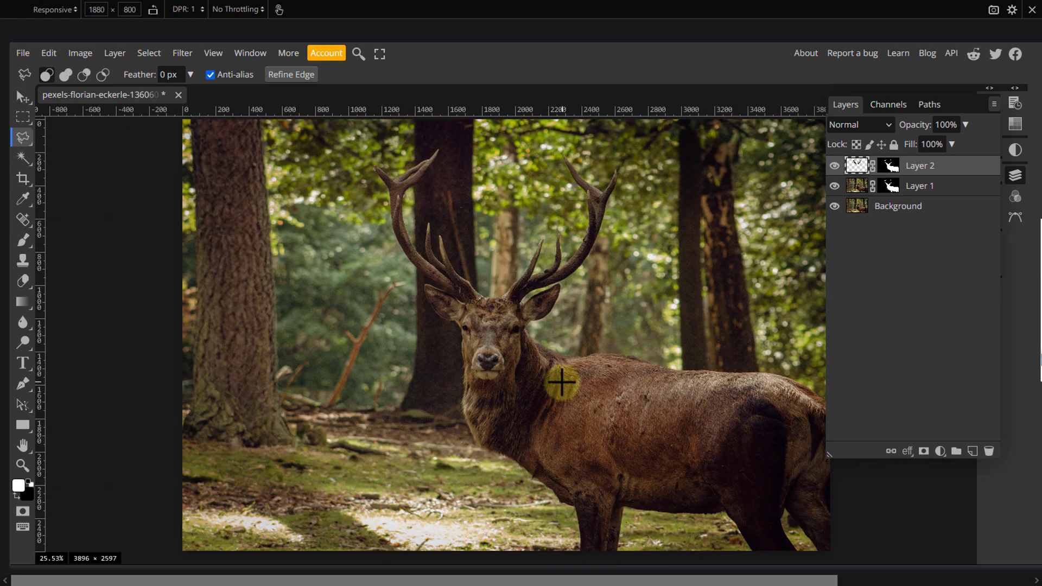
{"action": "left_click", "coordinate": [835, 185]}
{"action": "left_click", "coordinate": [836, 205]}
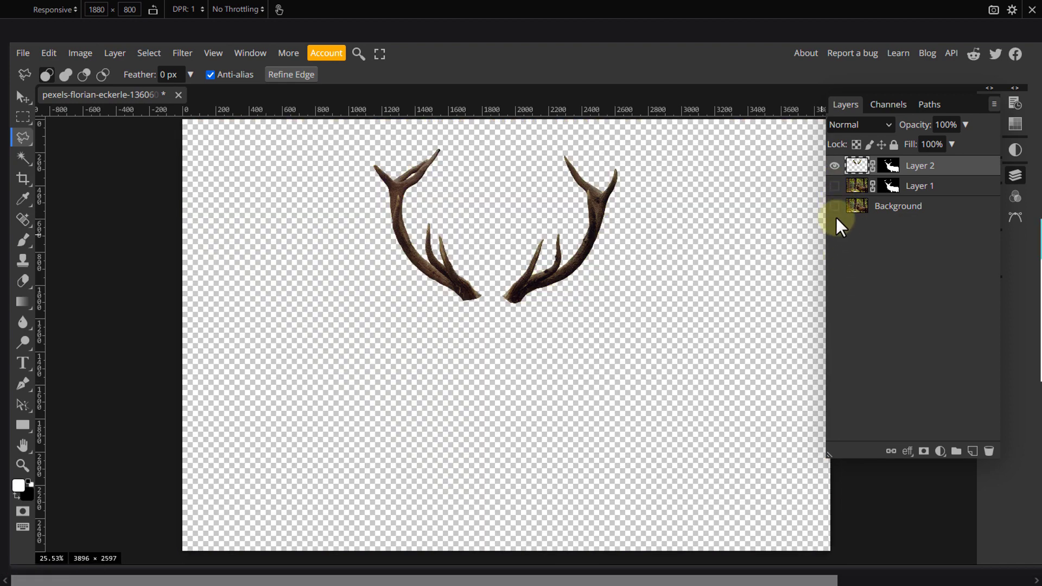
{"action": "left_click", "coordinate": [835, 205]}
{"action": "left_click", "coordinate": [834, 186]}
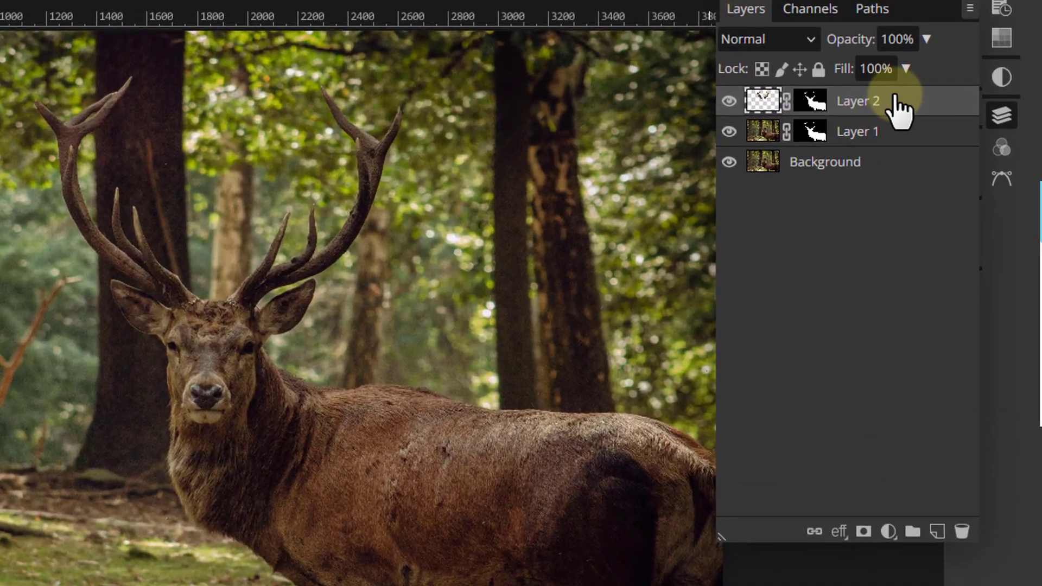
Convert Layer 2 to a smart object in Linear Dodge blend mode, then duplicate it.
{"action": "right_click", "coordinate": [935, 152]}
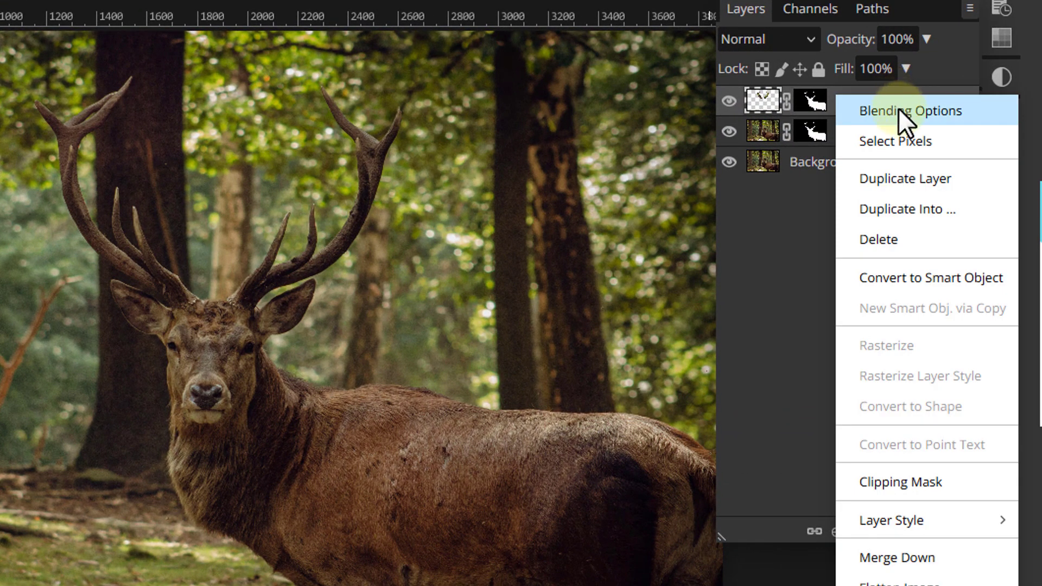
{"action": "left_click", "coordinate": [861, 278]}
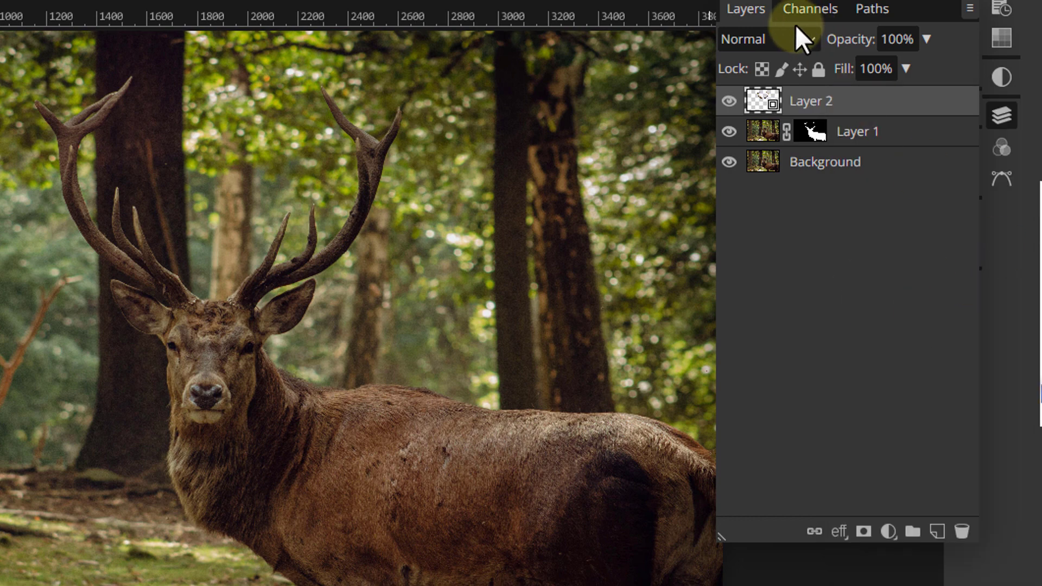
{"action": "left_click", "coordinate": [781, 39]}
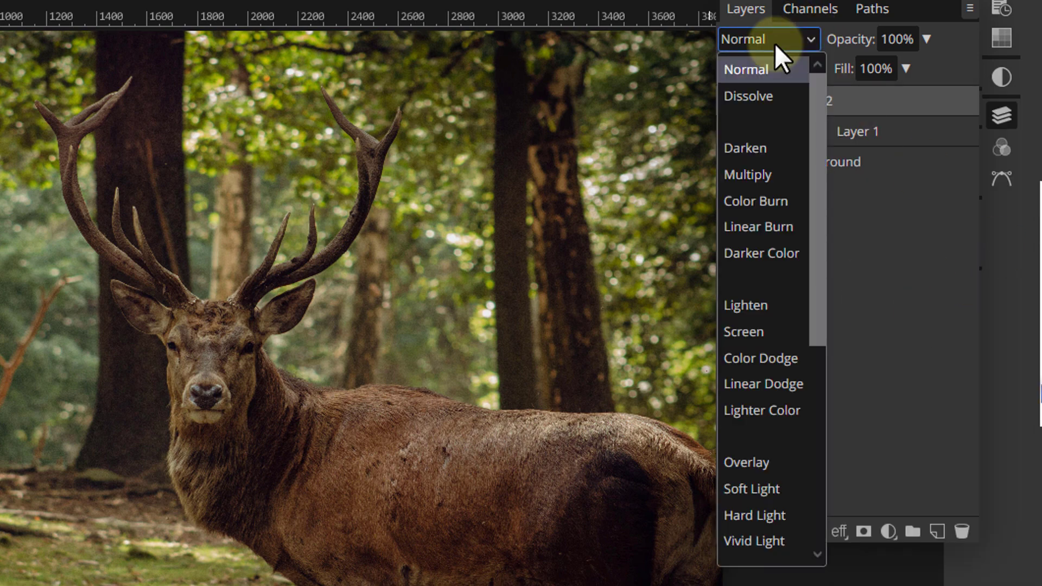
{"action": "left_click", "coordinate": [788, 385]}
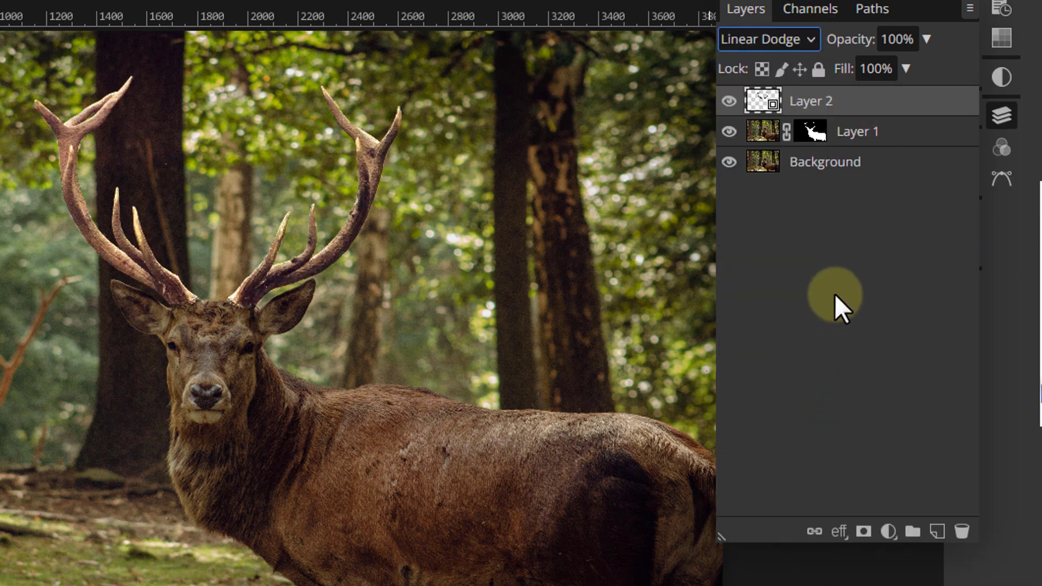
{"action": "right_click", "coordinate": [864, 106]}
{"action": "left_click", "coordinate": [898, 185]}
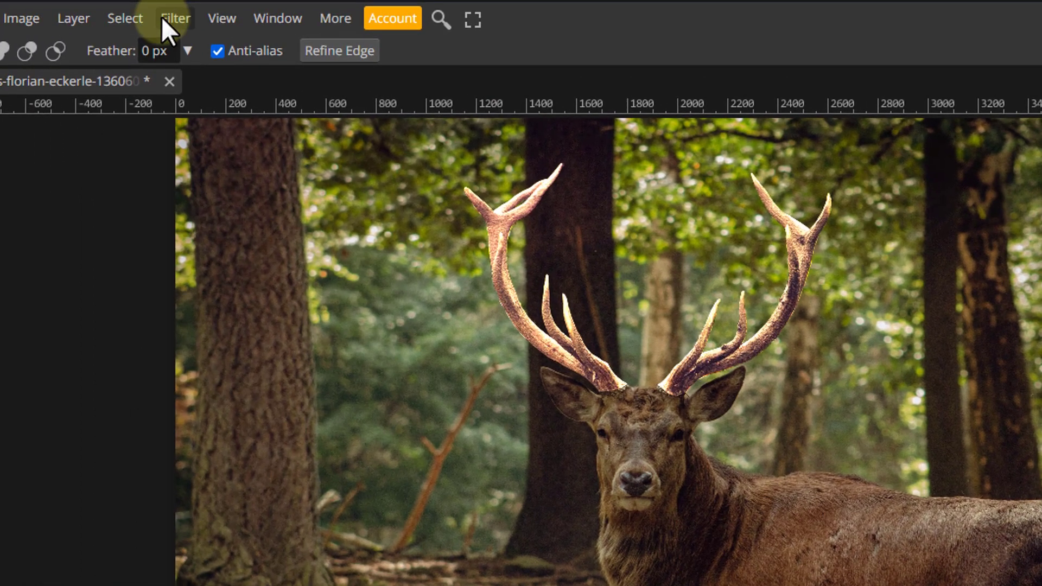
Apply a 7.2 px Gaussian Blur to the Layer 2 copy.
{"action": "left_click", "coordinate": [162, 18]}
{"action": "mouse_move", "coordinate": [197, 282]}
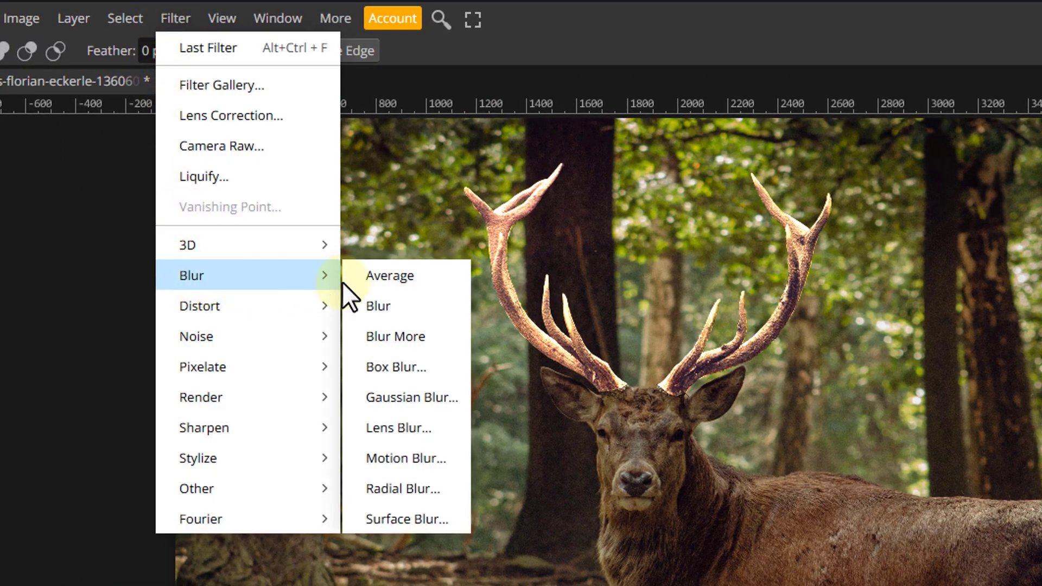
{"action": "left_click", "coordinate": [422, 393]}
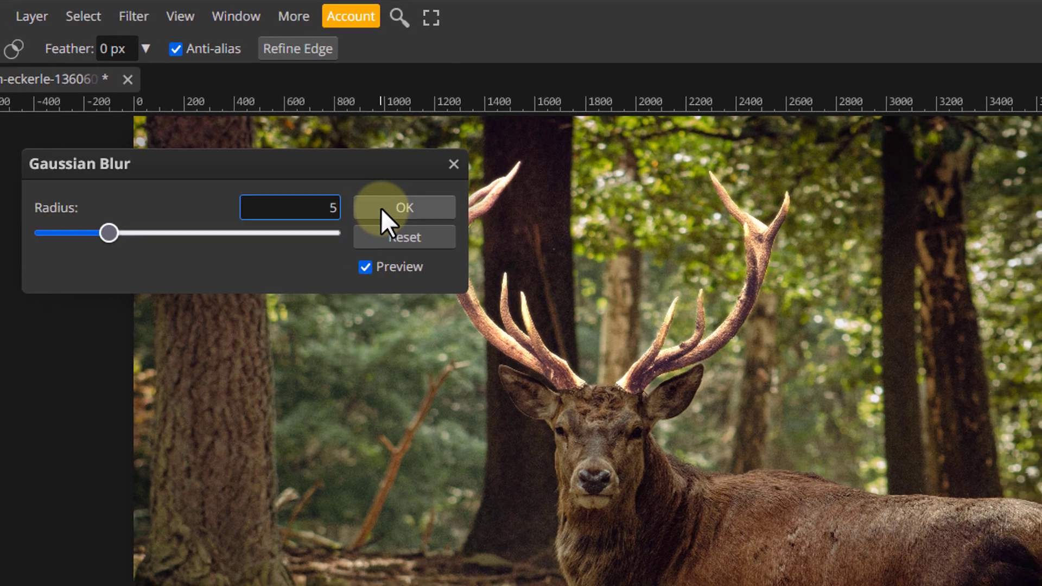
{"action": "left_click", "coordinate": [420, 212]}
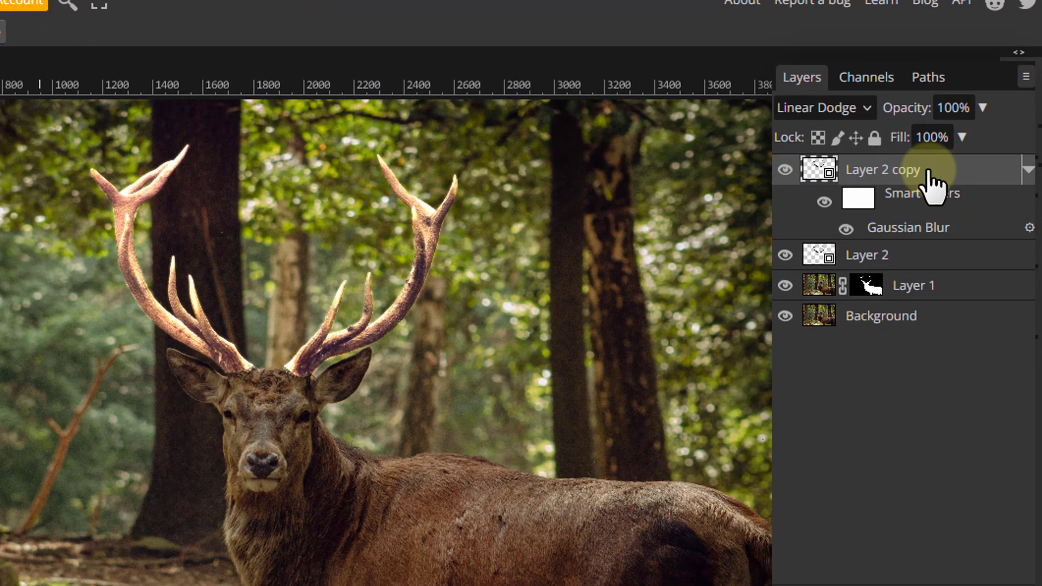
Add two more antler copies with Gaussian Blur radii of 30 px and 60 px.
{"action": "right_click", "coordinate": [956, 171]}
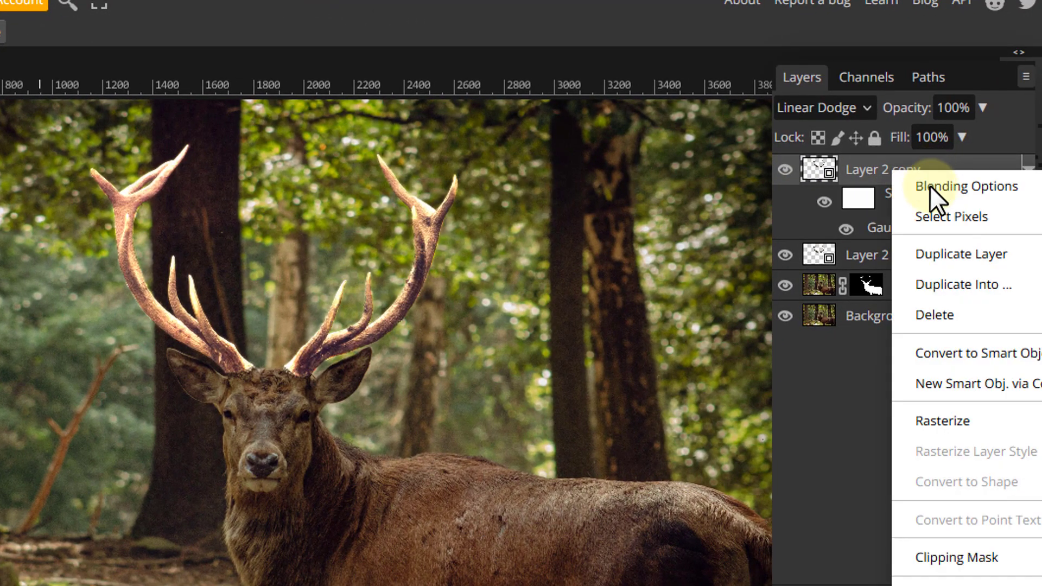
{"action": "left_click", "coordinate": [953, 255]}
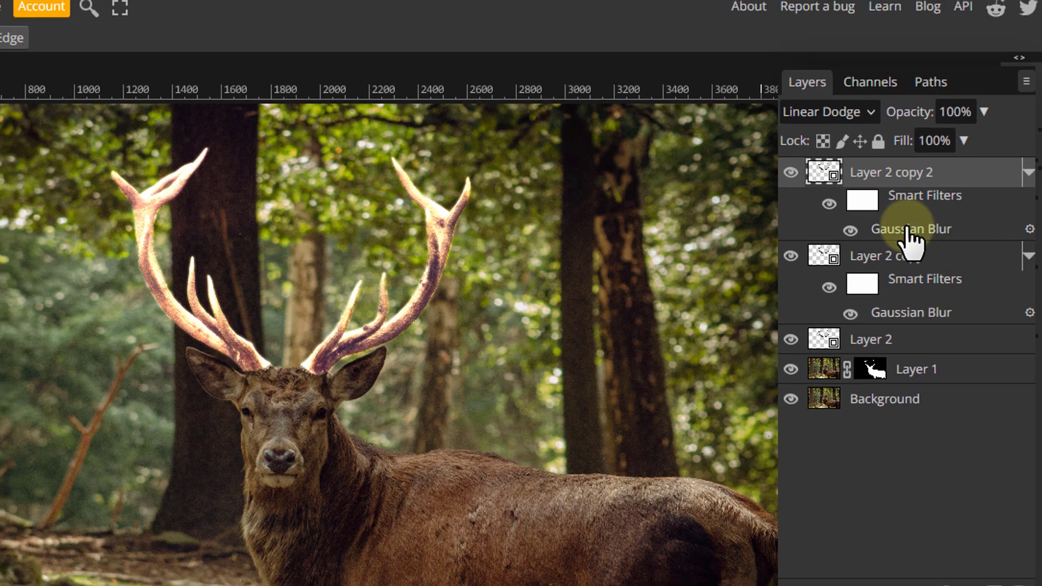
{"action": "double_click", "coordinate": [907, 231]}
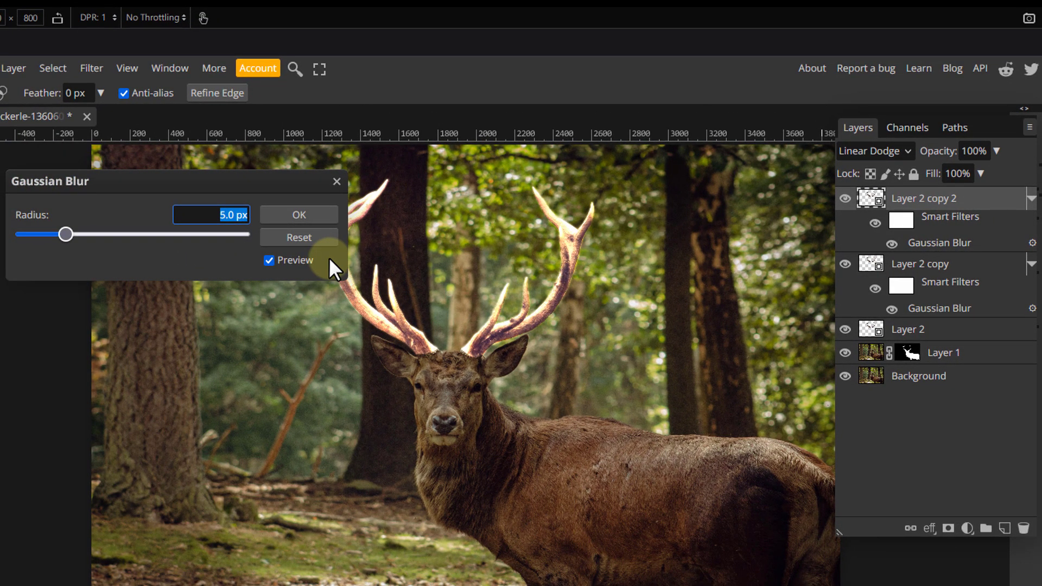
{"action": "type", "text": "30"}
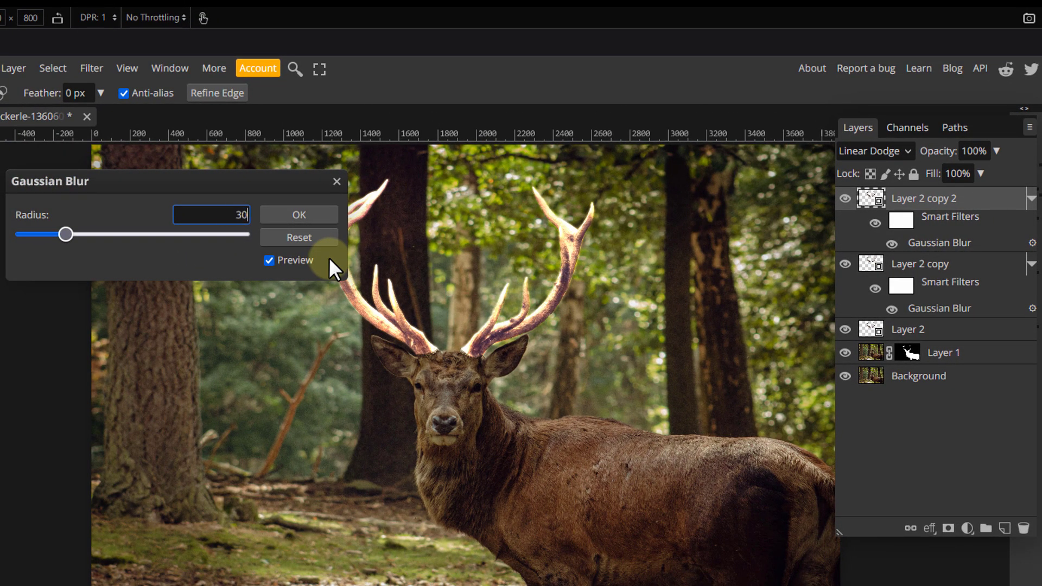
{"action": "left_click", "coordinate": [308, 214]}
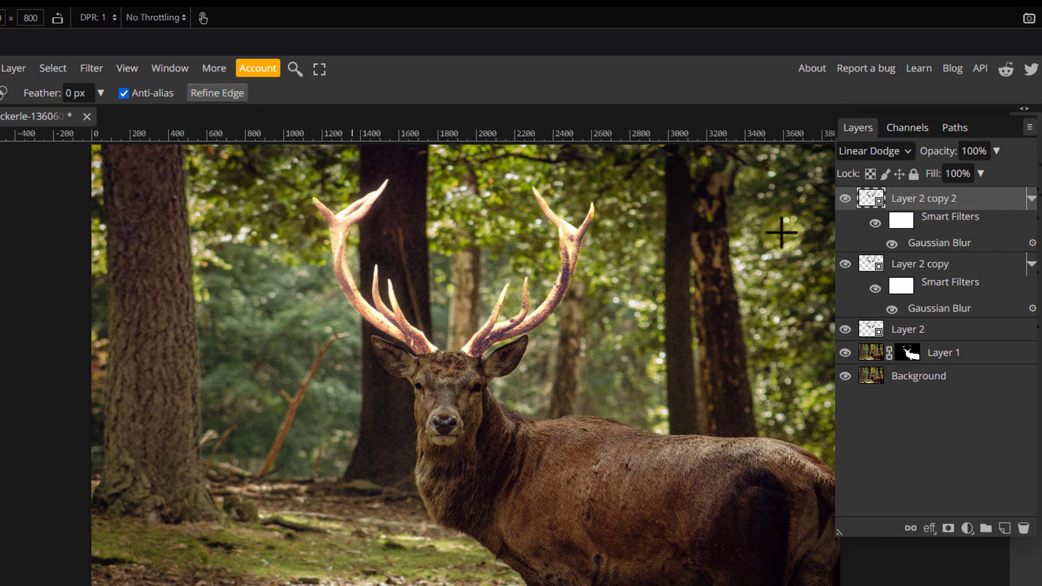
{"action": "right_click", "coordinate": [966, 198]}
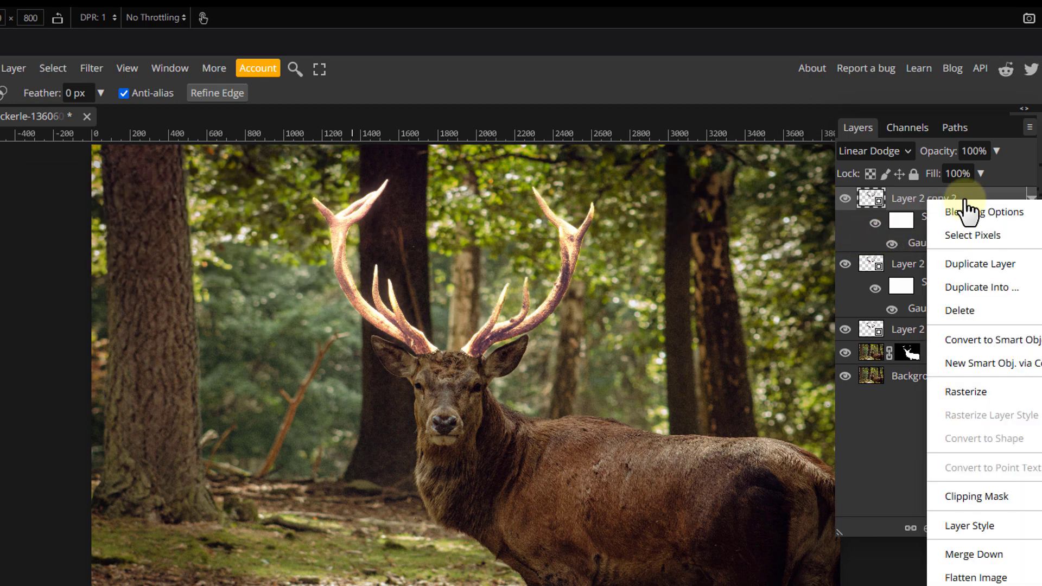
{"action": "left_click", "coordinate": [978, 264]}
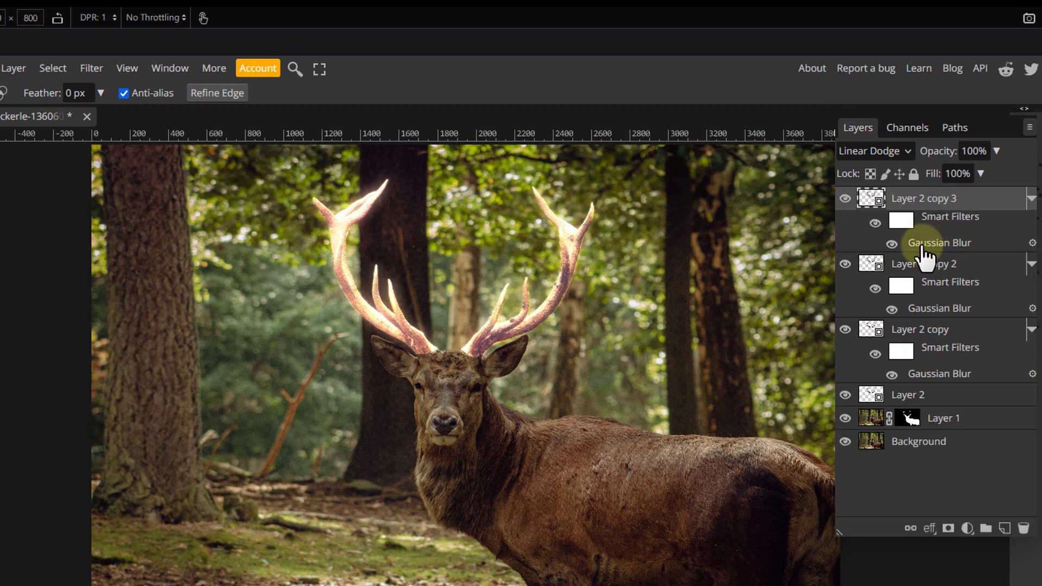
{"action": "double_click", "coordinate": [948, 245]}
{"action": "type", "text": "60"}
{"action": "left_click", "coordinate": [305, 222]}
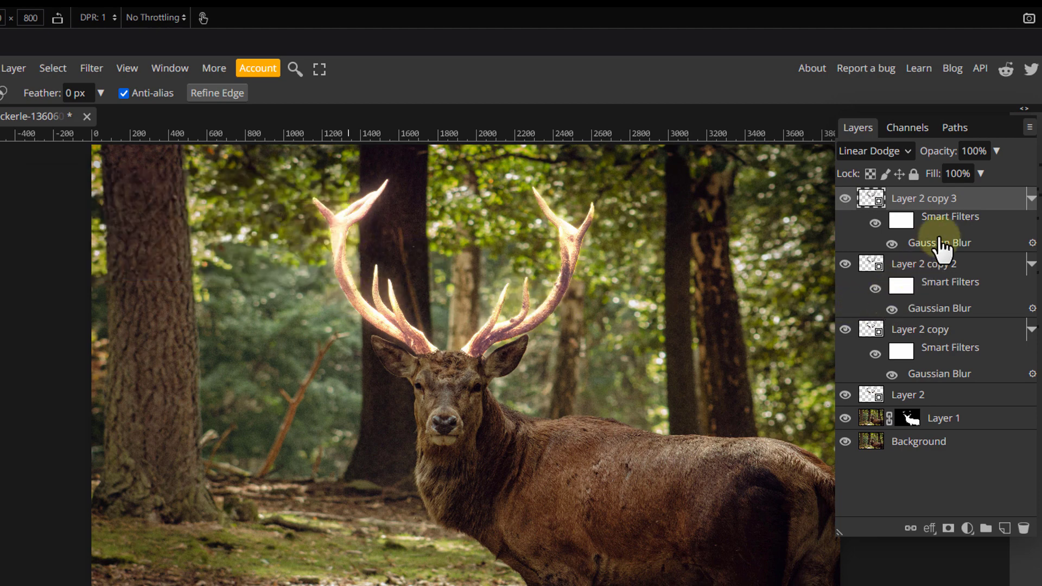
Add two further antler copies blurred at 120 px and 240 px.
{"action": "right_click", "coordinate": [965, 197]}
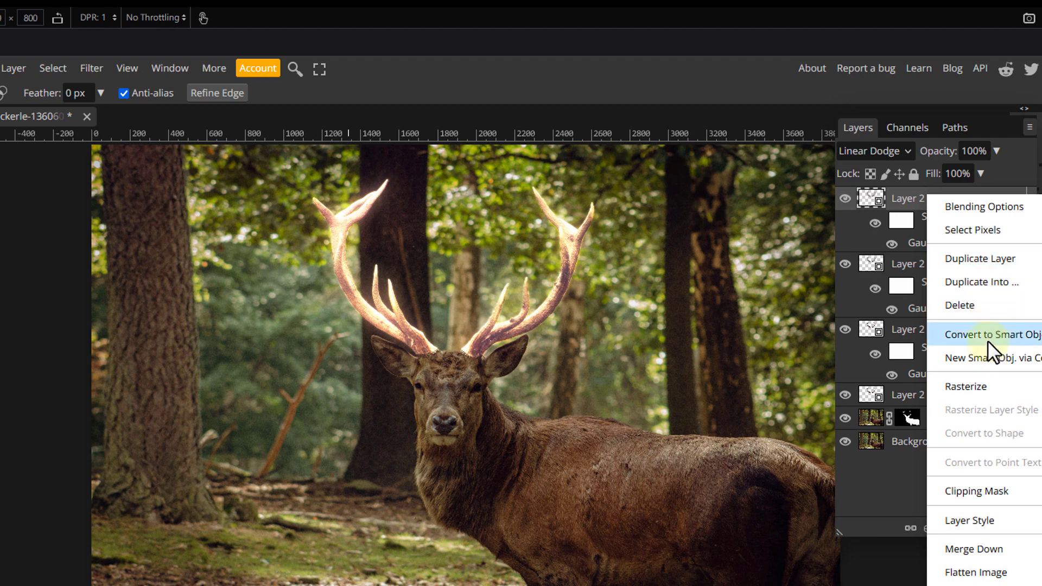
{"action": "left_click", "coordinate": [987, 261]}
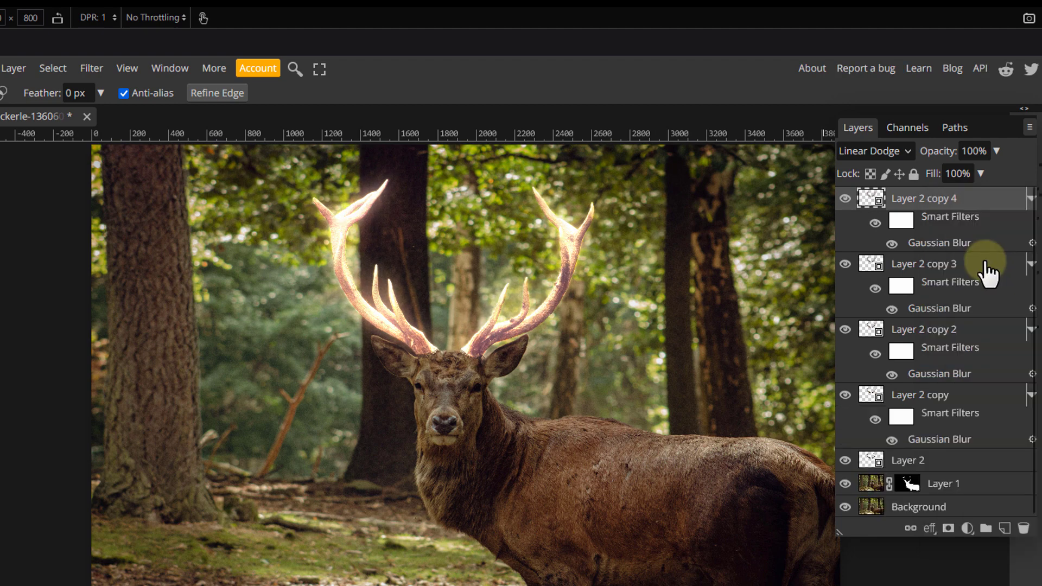
{"action": "key", "text": "ctrl+alt+f"}
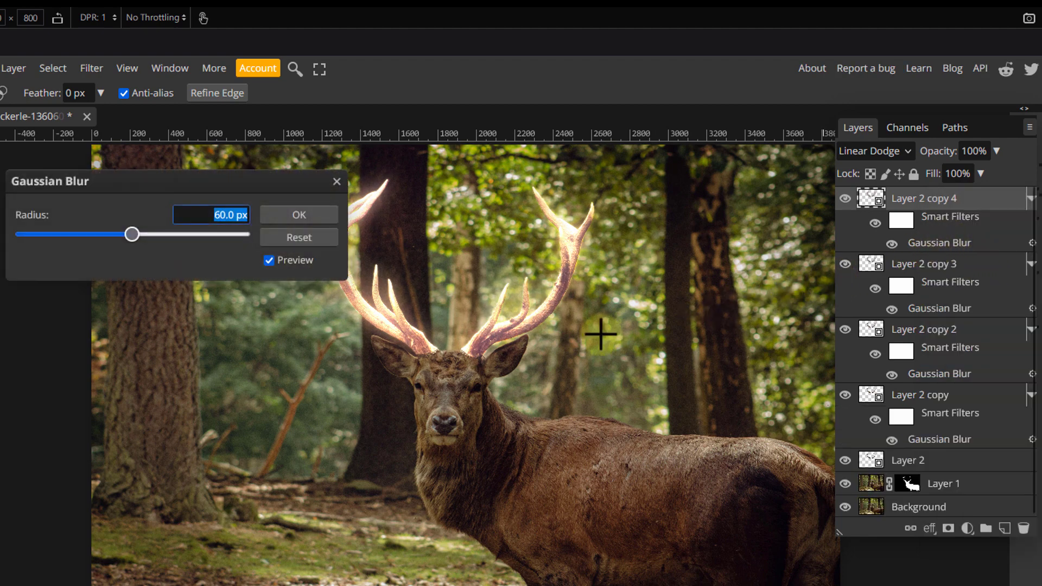
{"action": "type", "text": "120"}
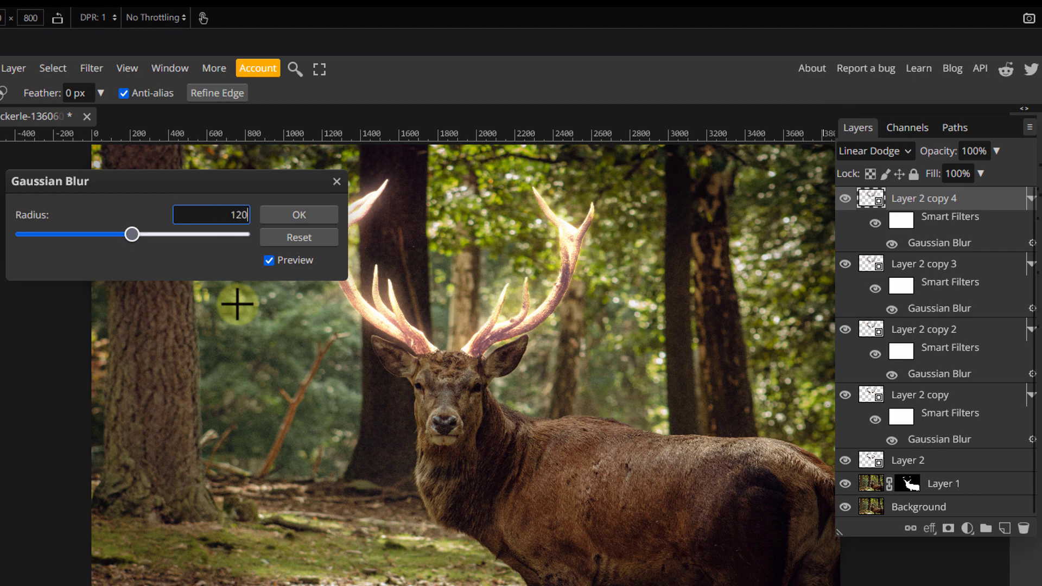
{"action": "left_click", "coordinate": [281, 219]}
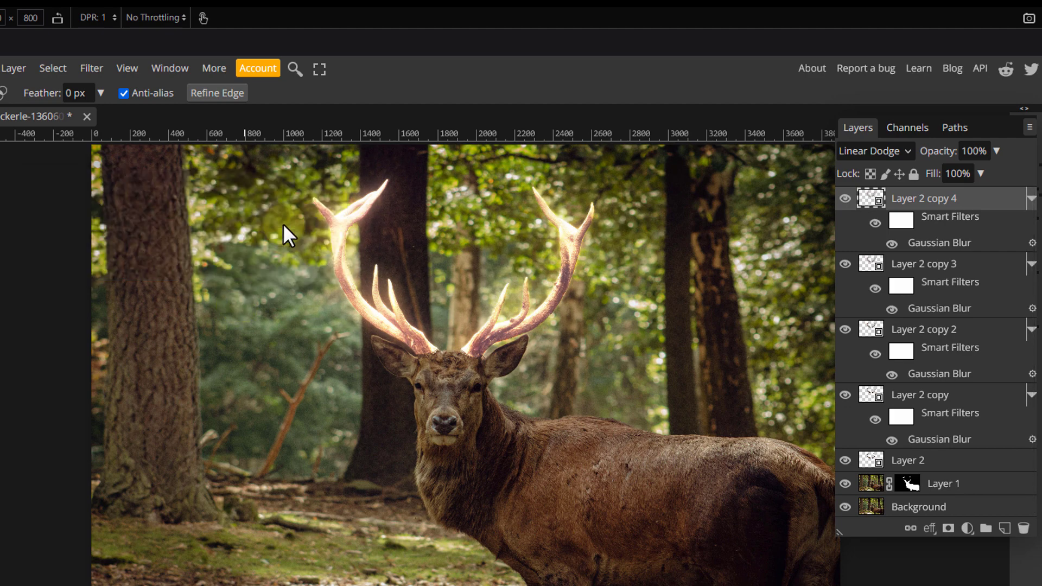
{"action": "right_click", "coordinate": [977, 210]}
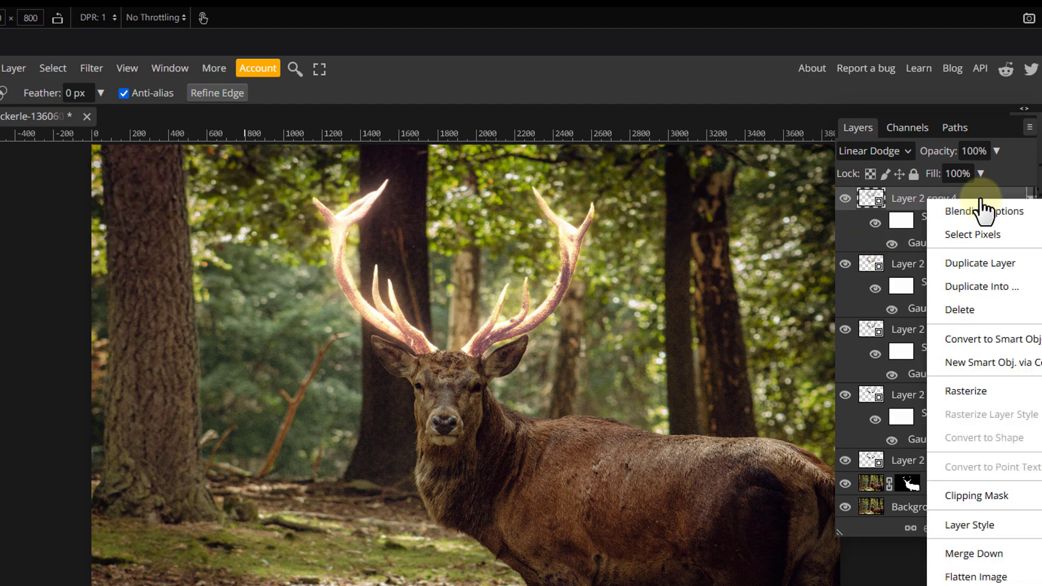
{"action": "left_click", "coordinate": [979, 264]}
{"action": "double_click", "coordinate": [943, 242]}
{"action": "type", "text": "240"}
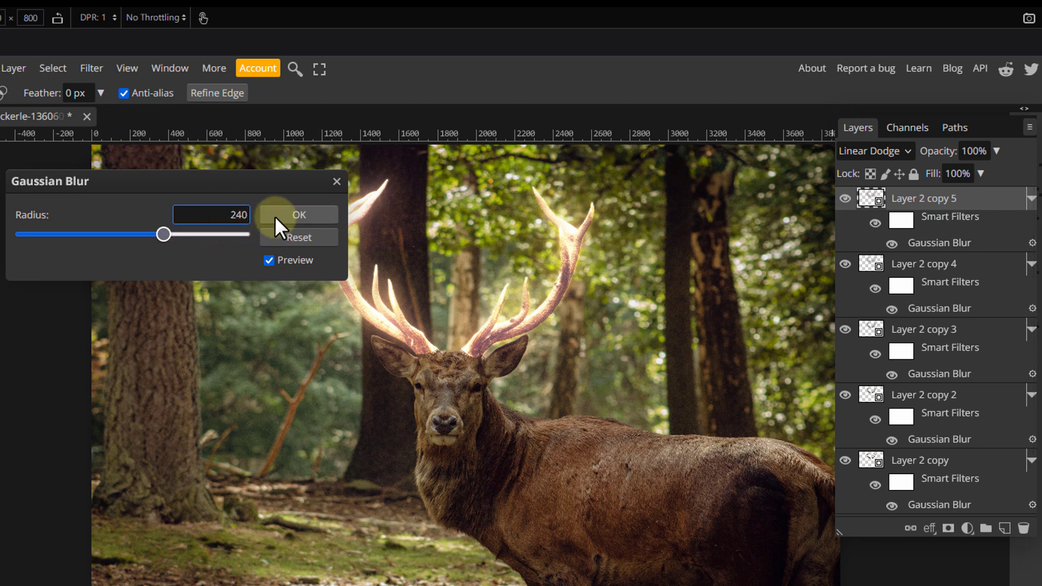
{"action": "left_click", "coordinate": [274, 216]}
Select all the Layer 2 glow copies and group them into one folder.
{"action": "scroll", "coordinate": [954, 419], "scroll_direction": "down", "scroll_amount": 2}
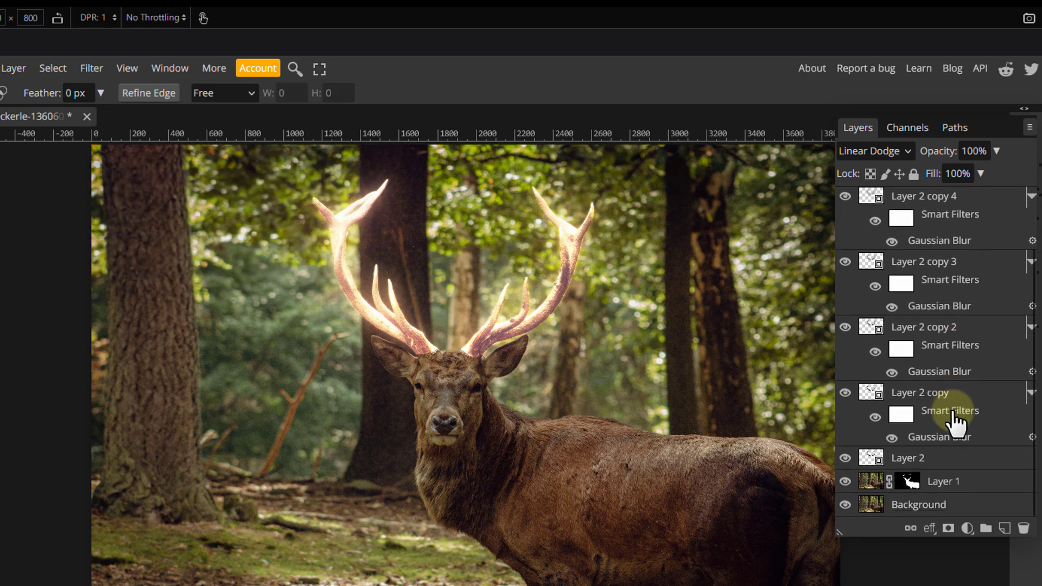
{"action": "left_click", "coordinate": [930, 459], "text": "shift"}
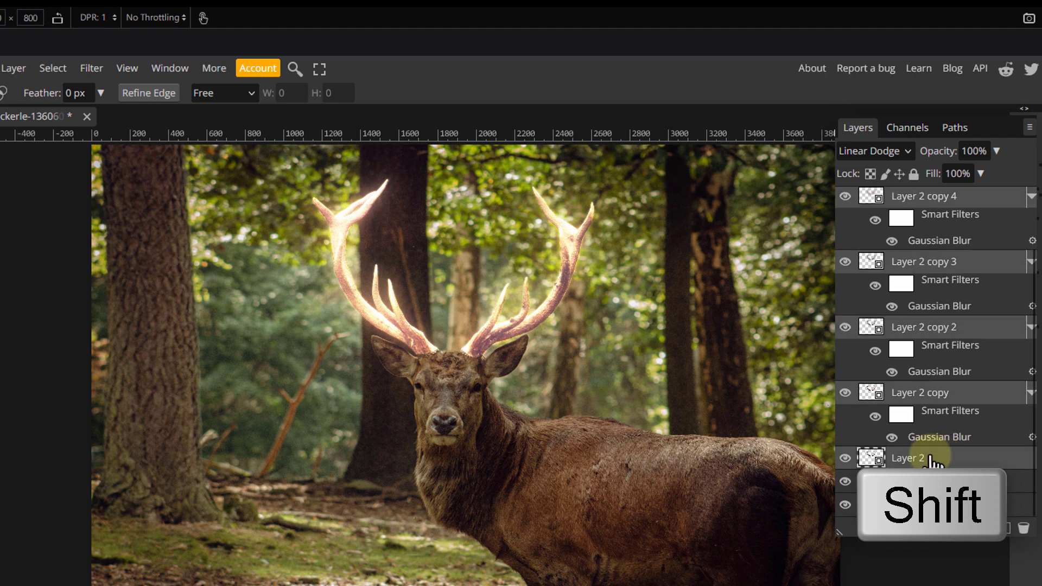
{"action": "scroll", "coordinate": [943, 393], "scroll_direction": "up", "scroll_amount": 1}
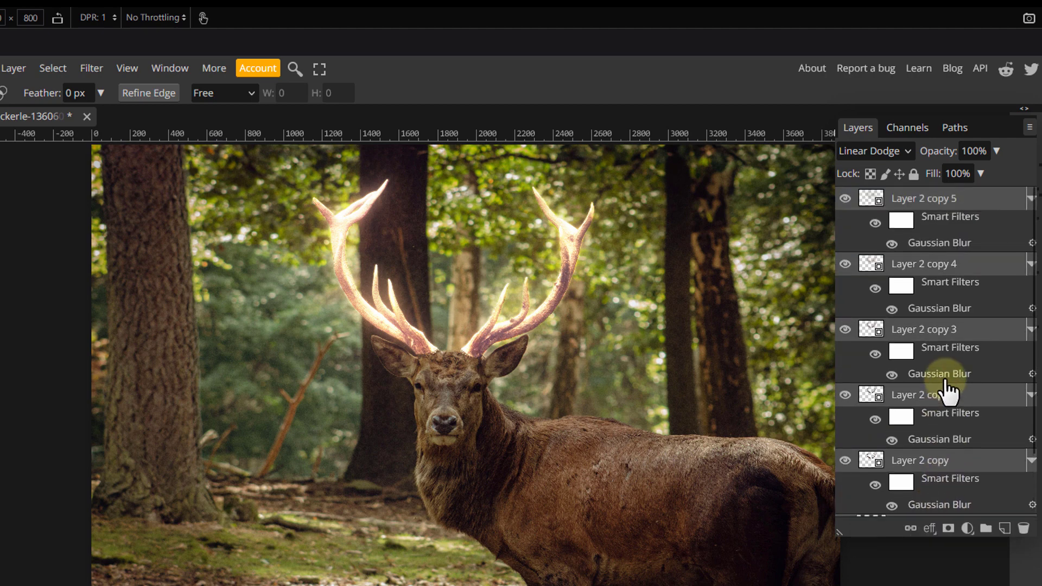
{"action": "key", "text": "ctrl+g"}
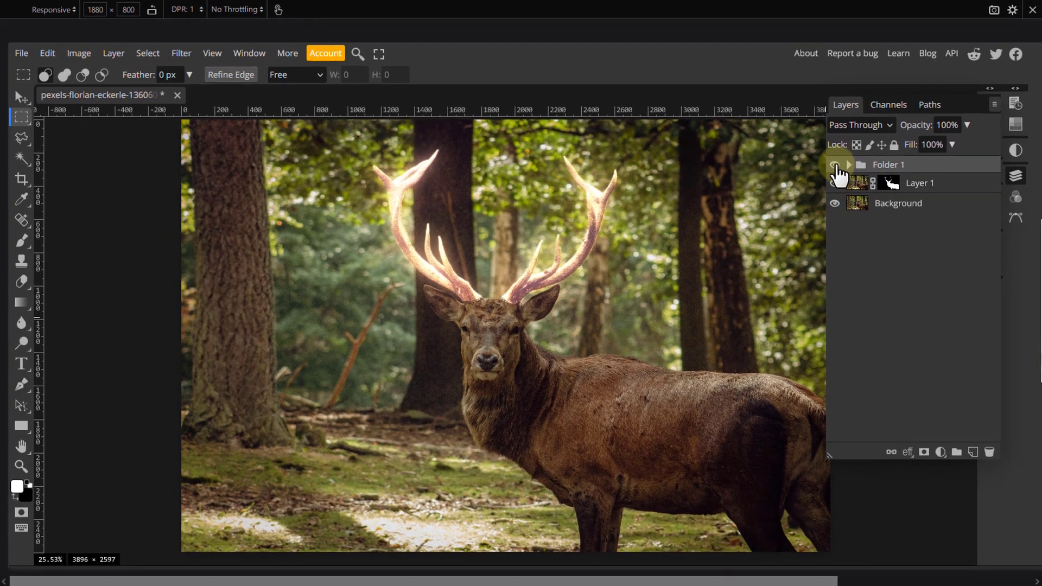
{"action": "left_click", "coordinate": [839, 178]}
{"action": "left_click", "coordinate": [839, 178]}
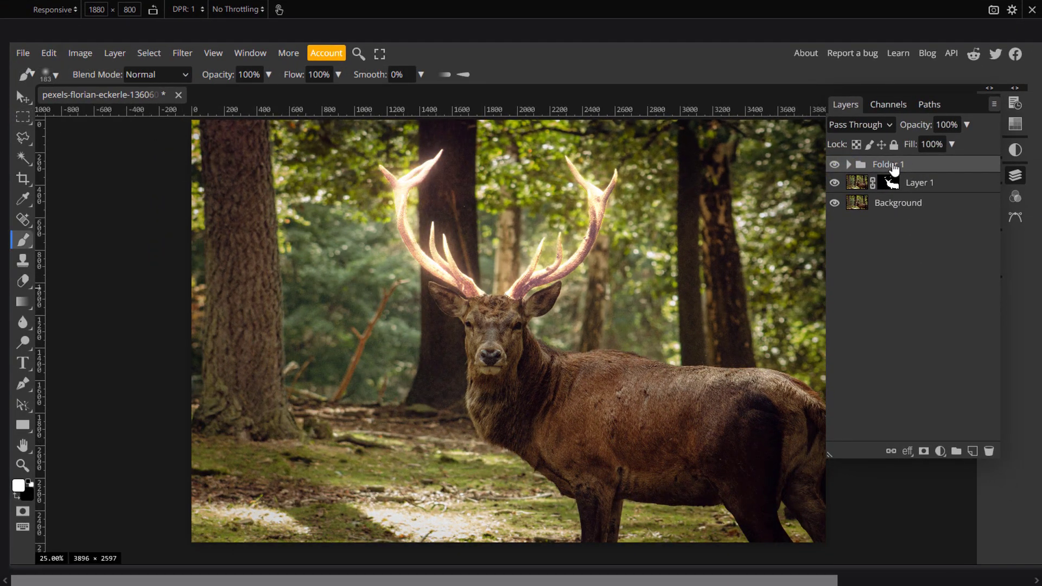
Rename the group 'Glow Effect' and Layer 1 'Body'.
{"action": "double_click", "coordinate": [891, 166]}
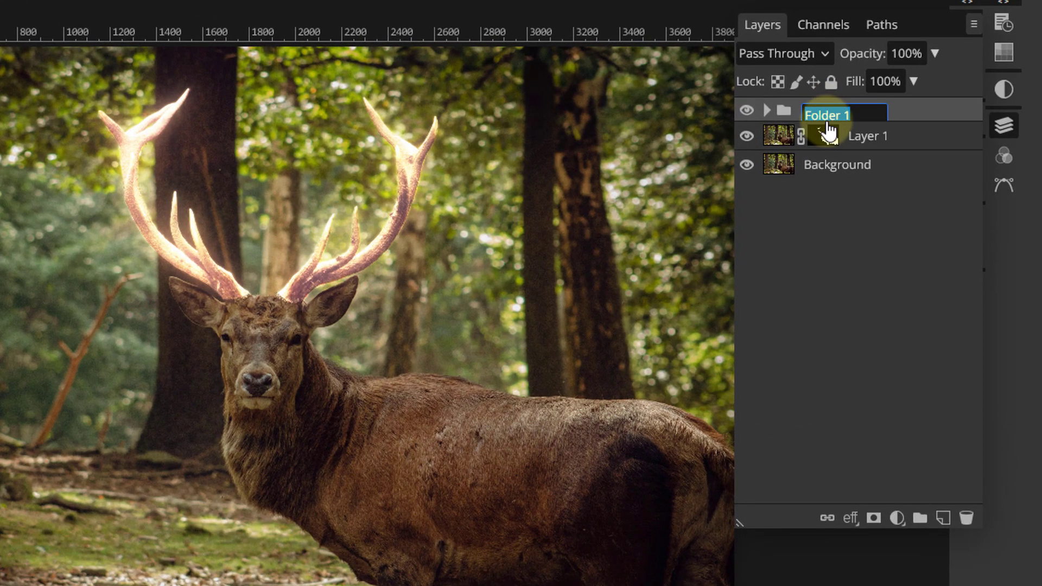
{"action": "type", "text": "Glow Effect"}
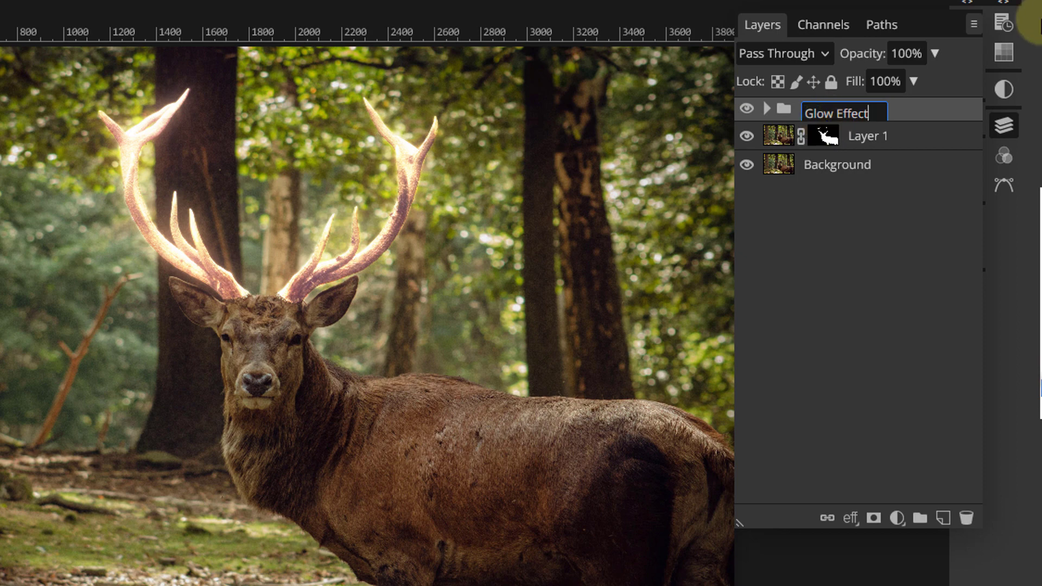
{"action": "double_click", "coordinate": [880, 140]}
{"action": "type", "text": "Body"}
{"action": "key", "text": "Return"}
Add a Color Lookup adjustment above Background and bring up its lookup-table loading options.
{"action": "left_click", "coordinate": [865, 169]}
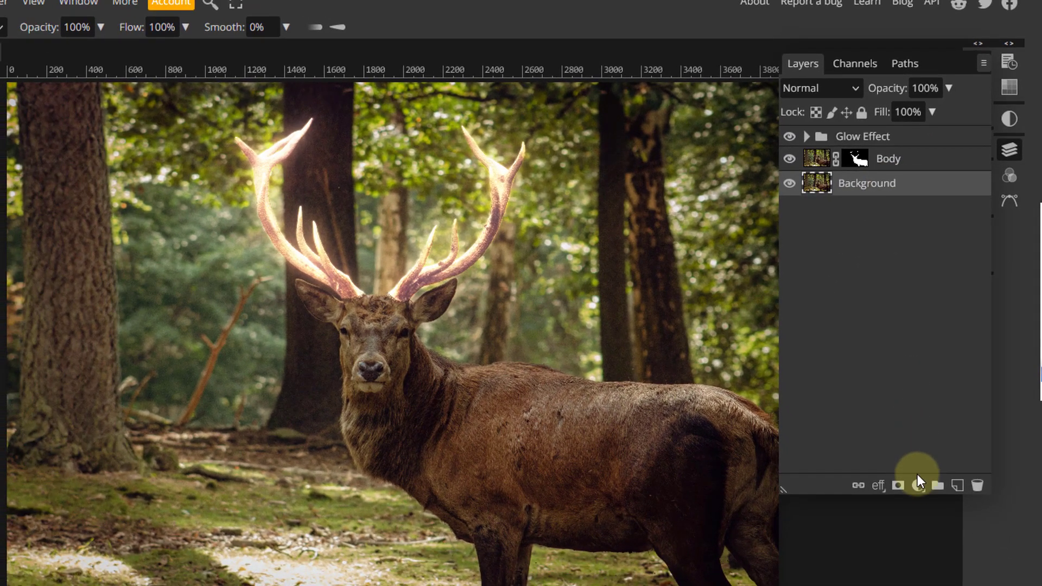
{"action": "left_click", "coordinate": [918, 485]}
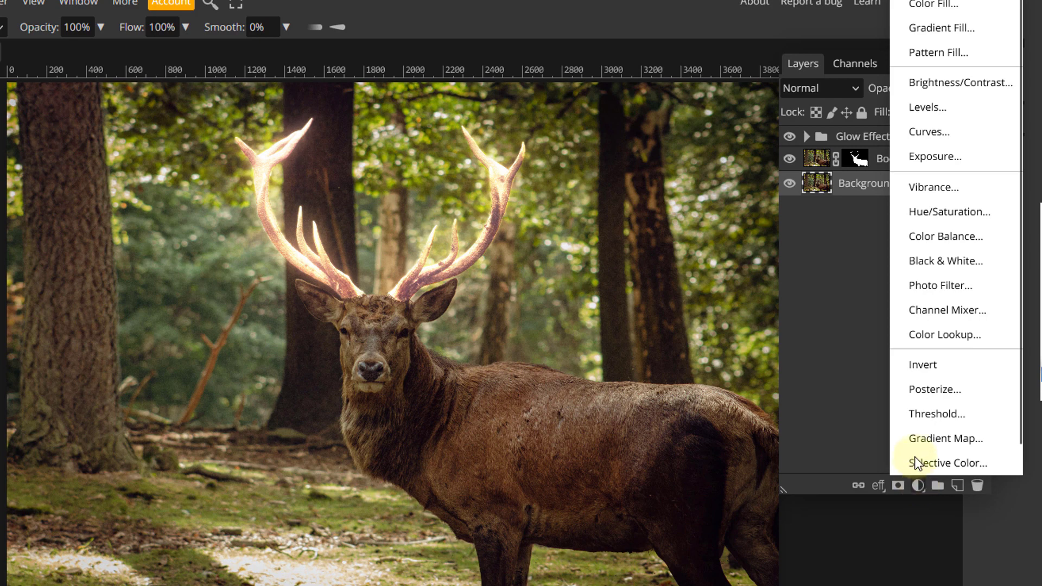
{"action": "left_click", "coordinate": [942, 336]}
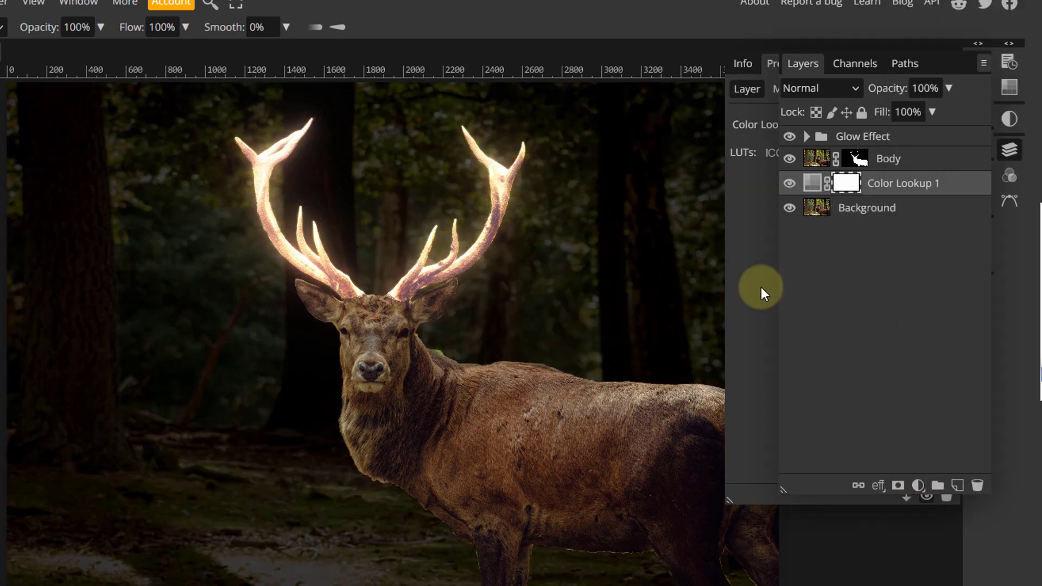
{"action": "left_click", "coordinate": [1013, 150]}
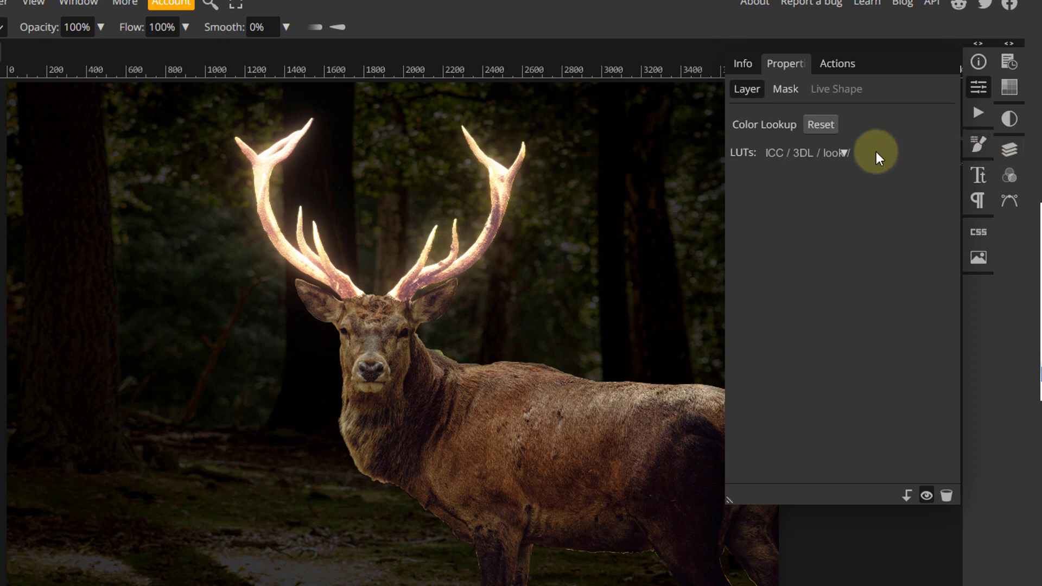
{"action": "left_click", "coordinate": [840, 153]}
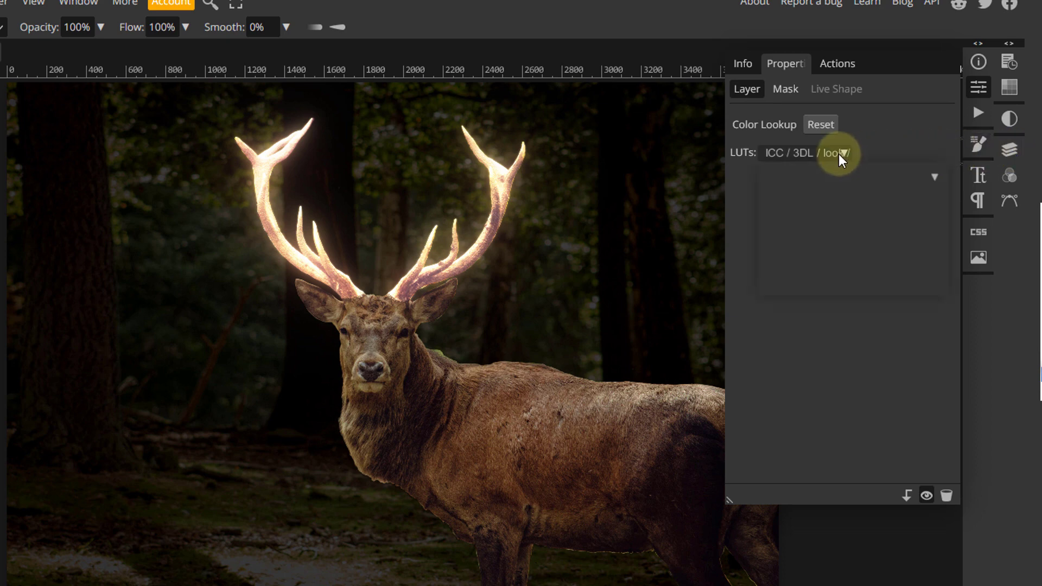
{"action": "left_click", "coordinate": [939, 180]}
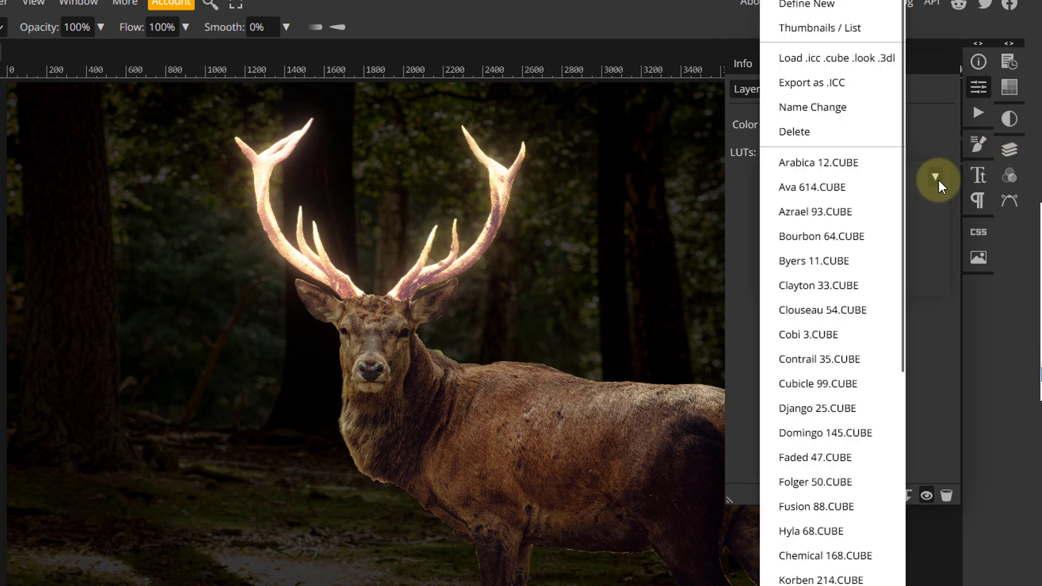
Load the Moonlight.3DL lookup file into the Color Lookup 1 layer.
{"action": "left_click", "coordinate": [838, 58]}
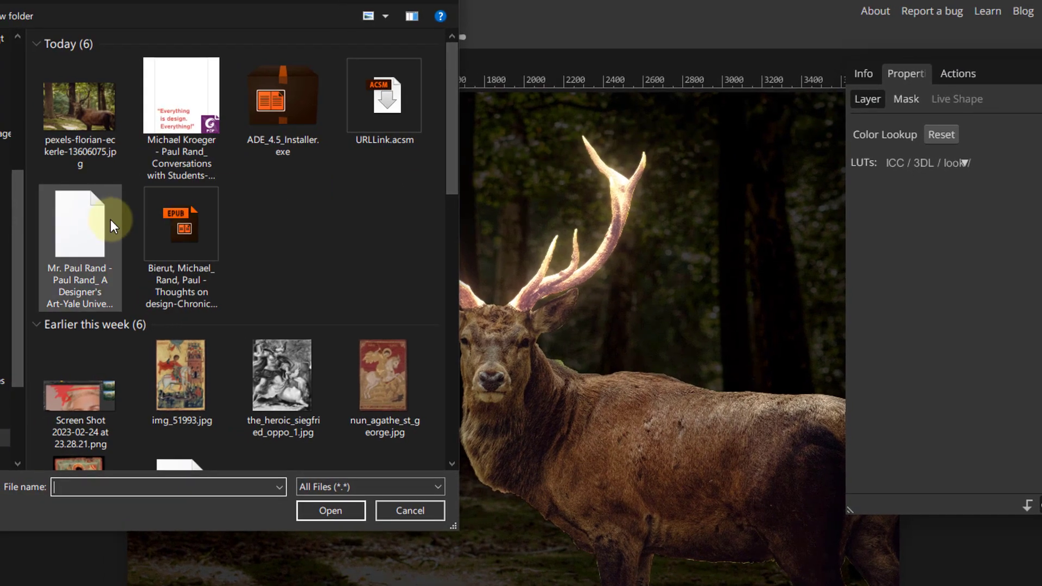
{"action": "scroll", "coordinate": [234, 238], "scroll_direction": "down", "scroll_amount": 4}
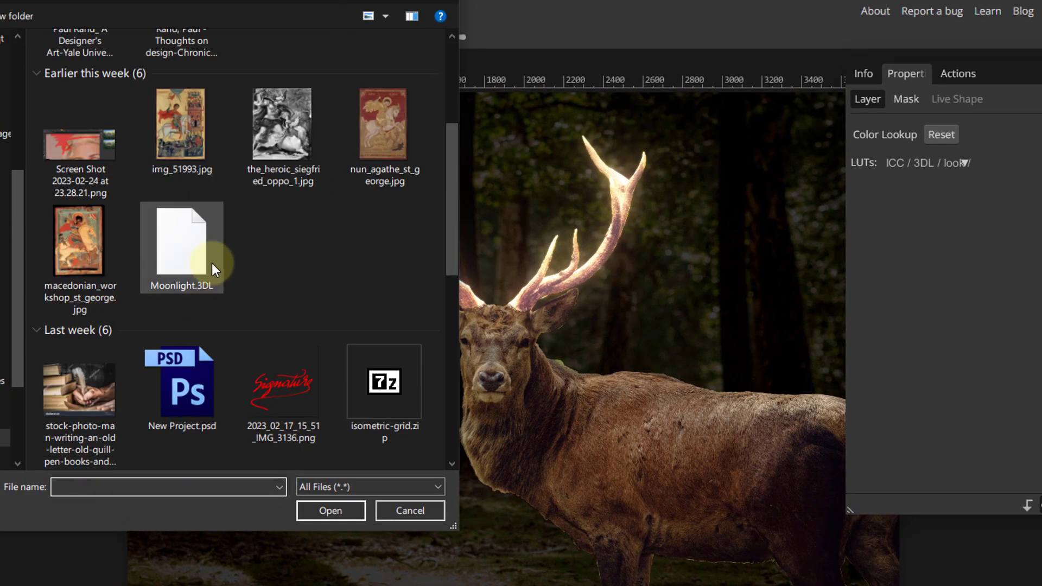
{"action": "double_click", "coordinate": [197, 249]}
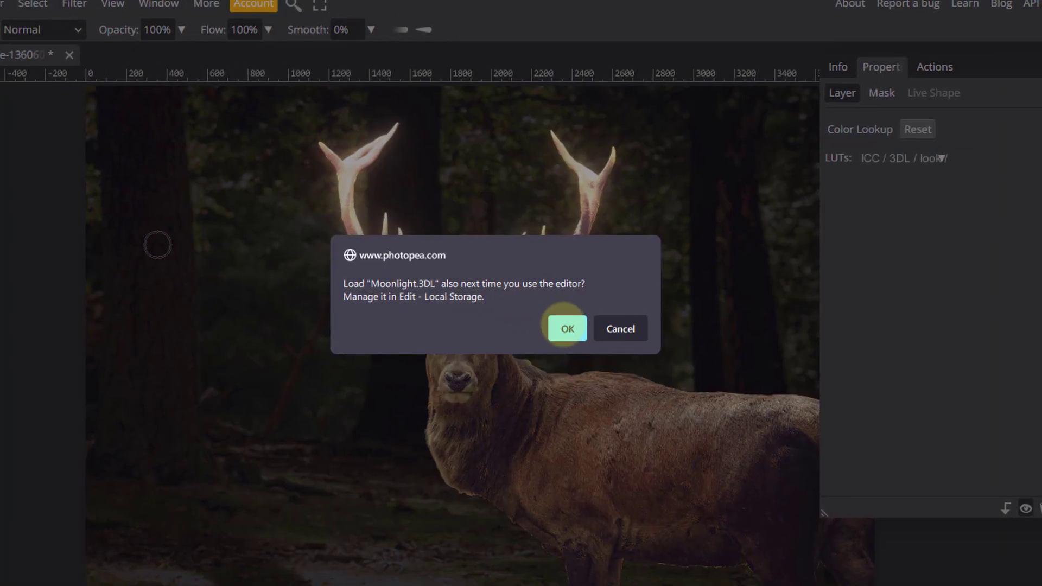
{"action": "left_click", "coordinate": [598, 330]}
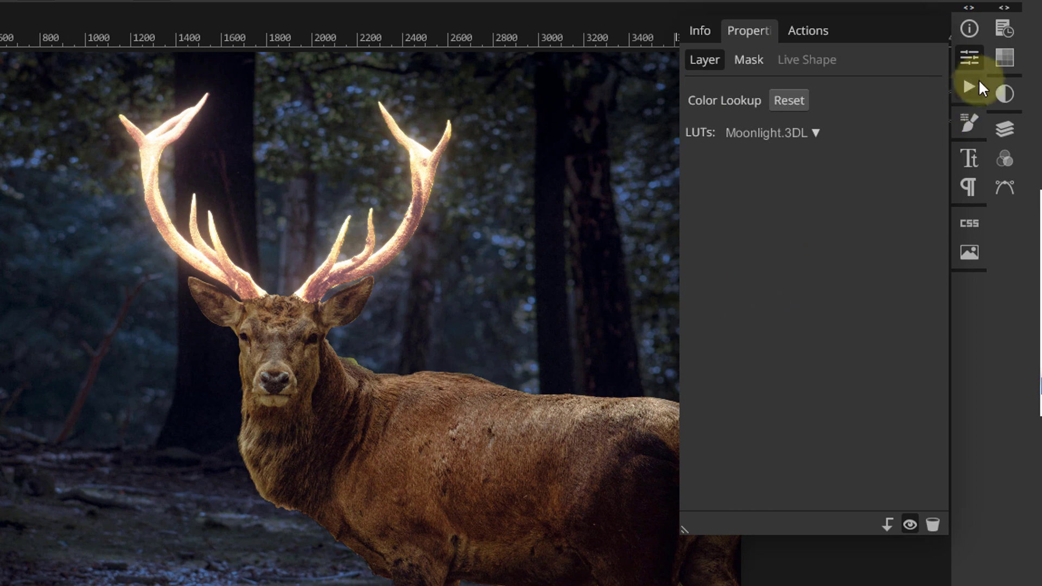
Toggle Color Lookup 1 off and on to compare the moonlit grade.
{"action": "left_click", "coordinate": [970, 60]}
{"action": "left_click", "coordinate": [1004, 130]}
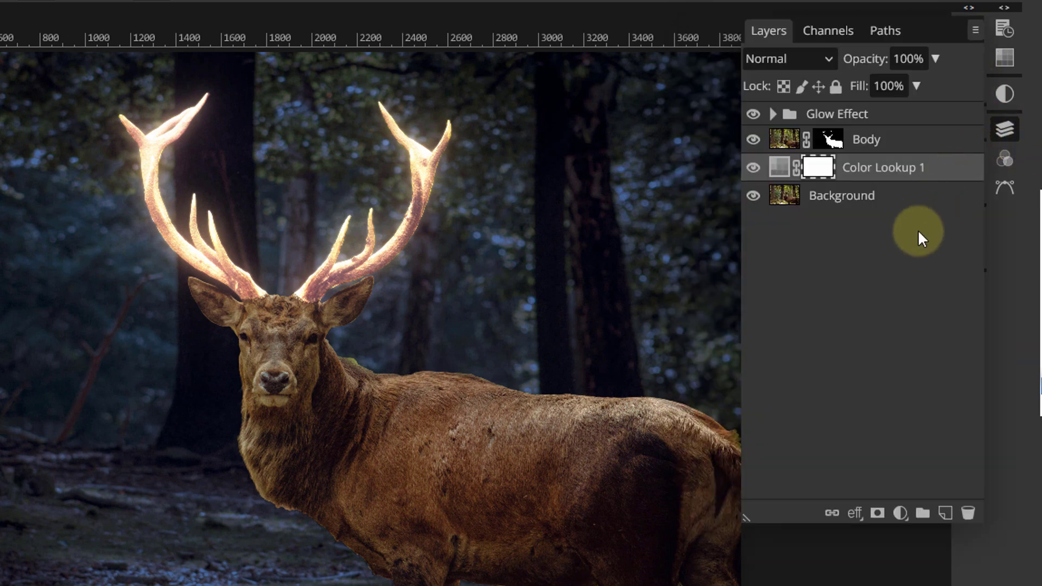
{"action": "left_click", "coordinate": [754, 167]}
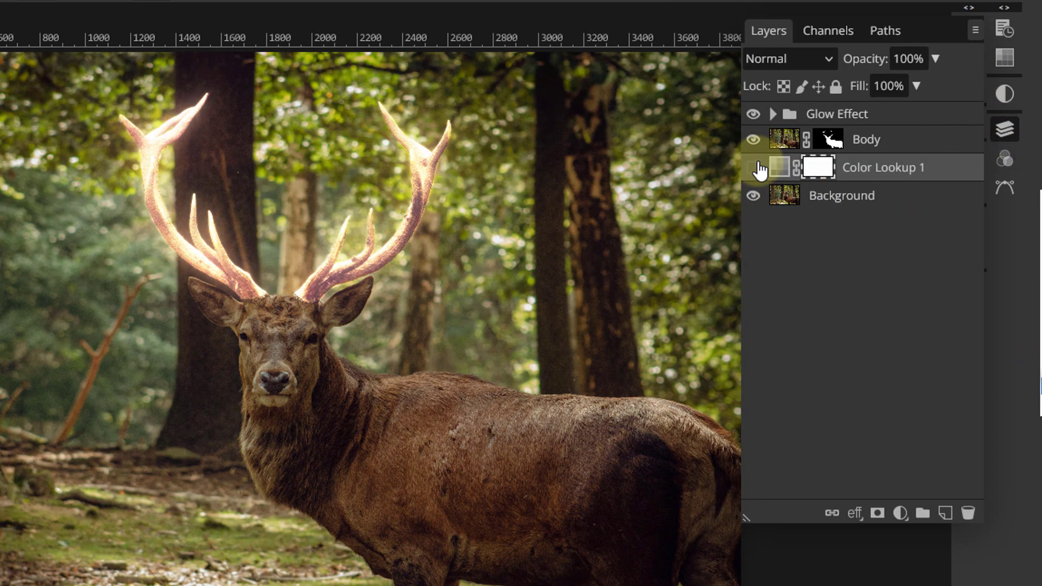
{"action": "left_click", "coordinate": [755, 167]}
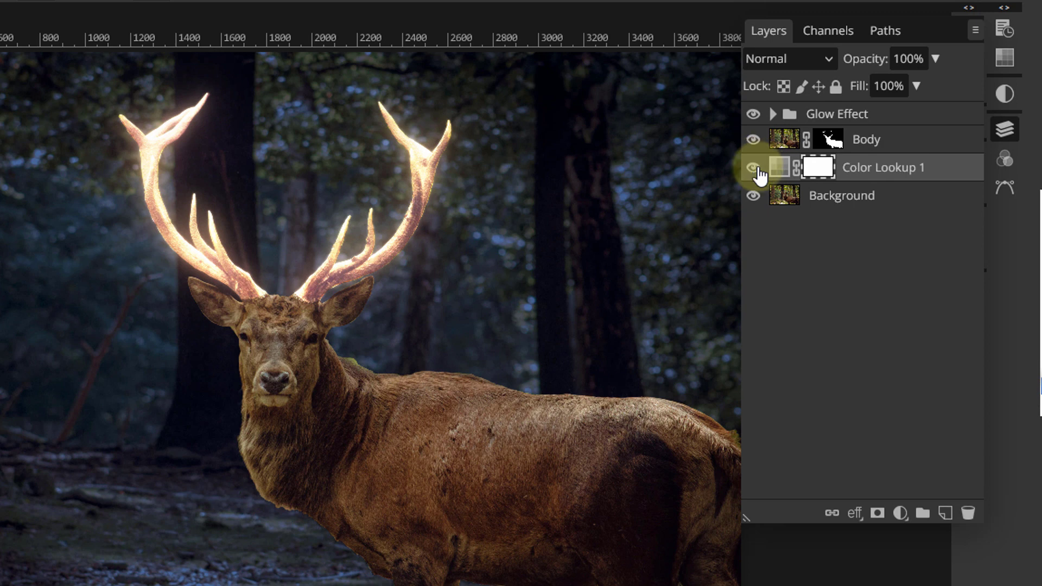
Add a Black & White adjustment layer above Color Lookup 1.
{"action": "left_click", "coordinate": [900, 512]}
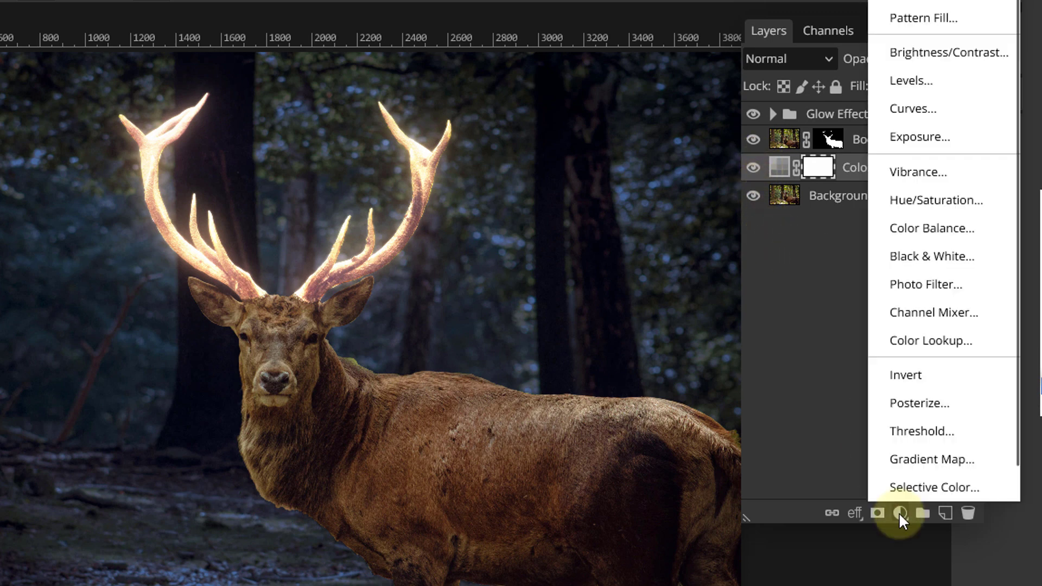
{"action": "left_click", "coordinate": [929, 264]}
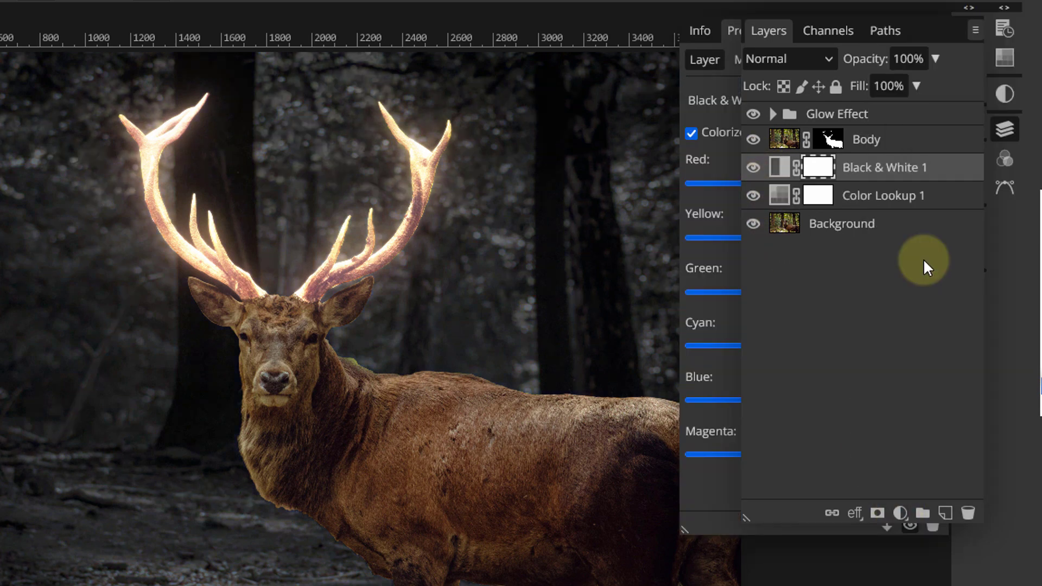
{"action": "left_click", "coordinate": [1008, 126]}
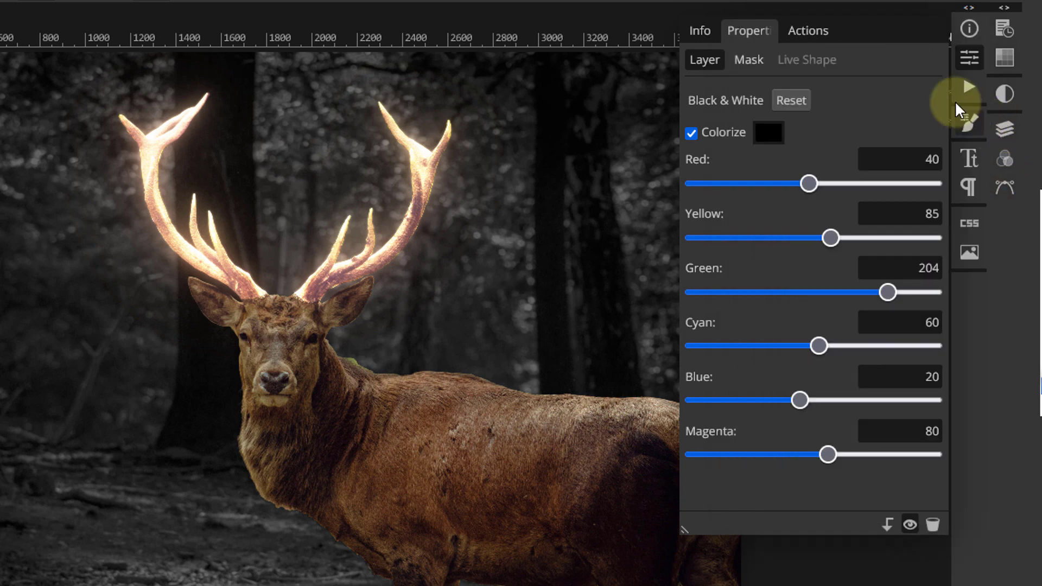
{"action": "left_click", "coordinate": [969, 58]}
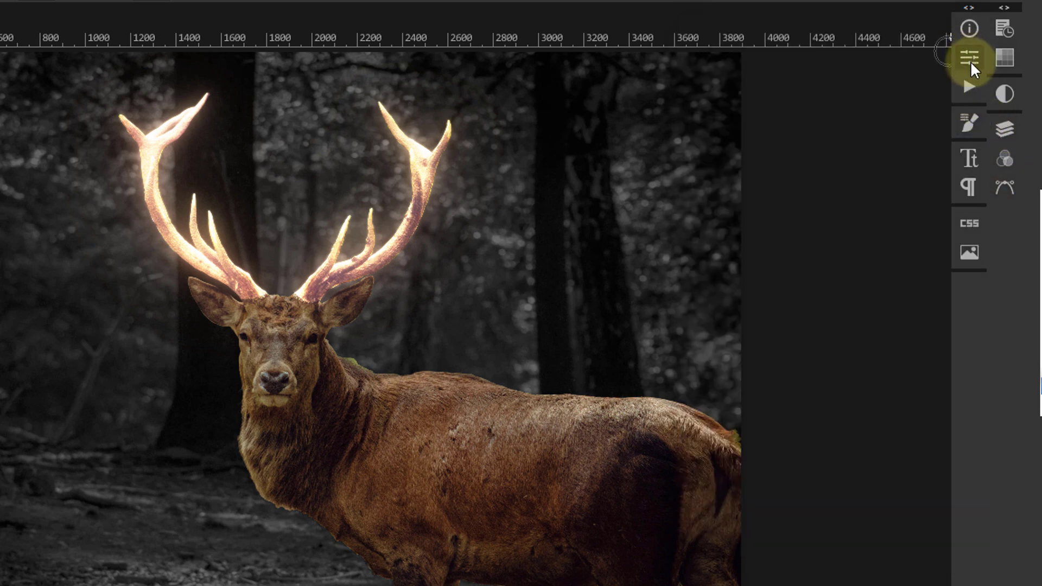
{"action": "left_click", "coordinate": [1004, 125]}
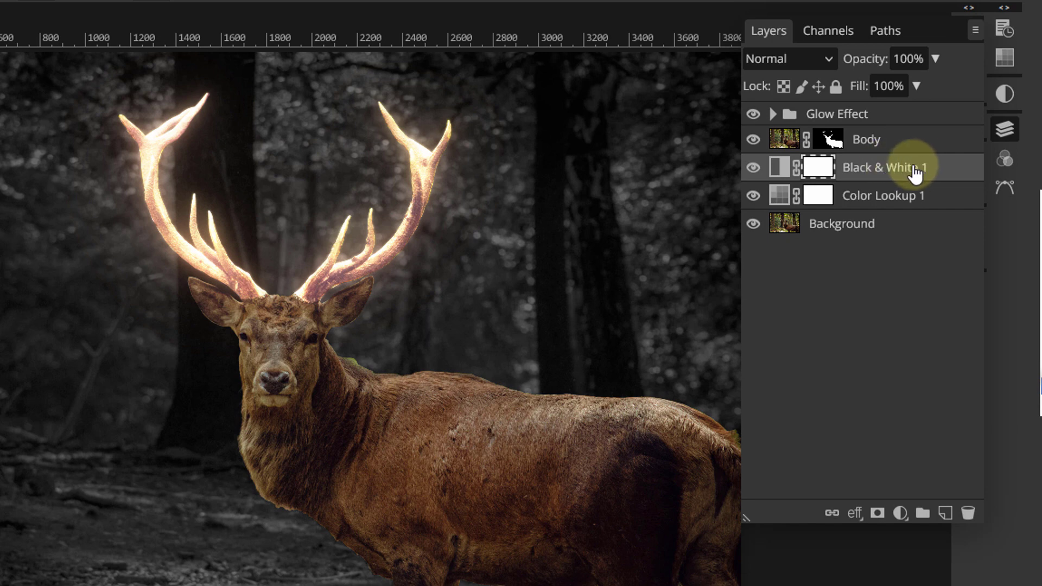
Lower Black & White 1 to 55% opacity, compare it, then select the Glow Effect group.
{"action": "left_click", "coordinate": [936, 59]}
{"action": "left_click_drag", "start_coordinate": [905, 86], "coordinate": [896, 85]}
{"action": "left_click", "coordinate": [754, 170]}
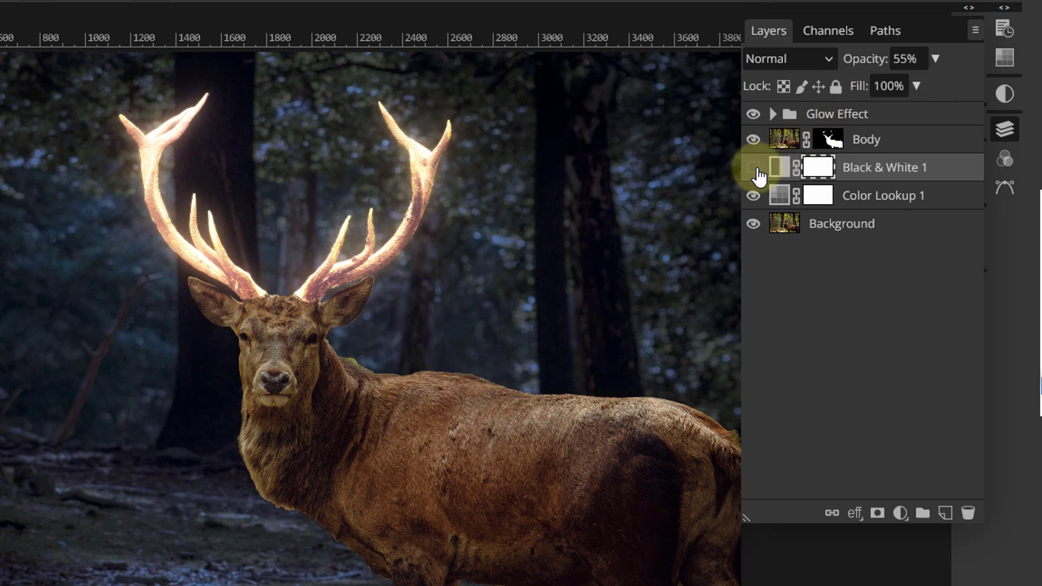
{"action": "left_click", "coordinate": [755, 169]}
{"action": "left_click", "coordinate": [876, 116]}
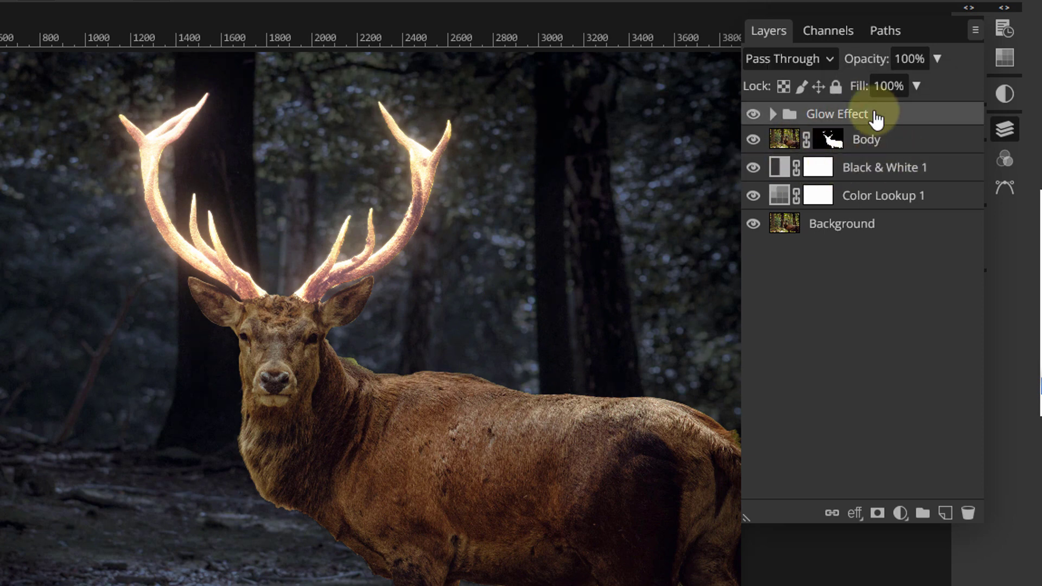
Add a Hue/Saturation adjustment clipped to the Glow Effect group.
{"action": "left_click", "coordinate": [901, 513]}
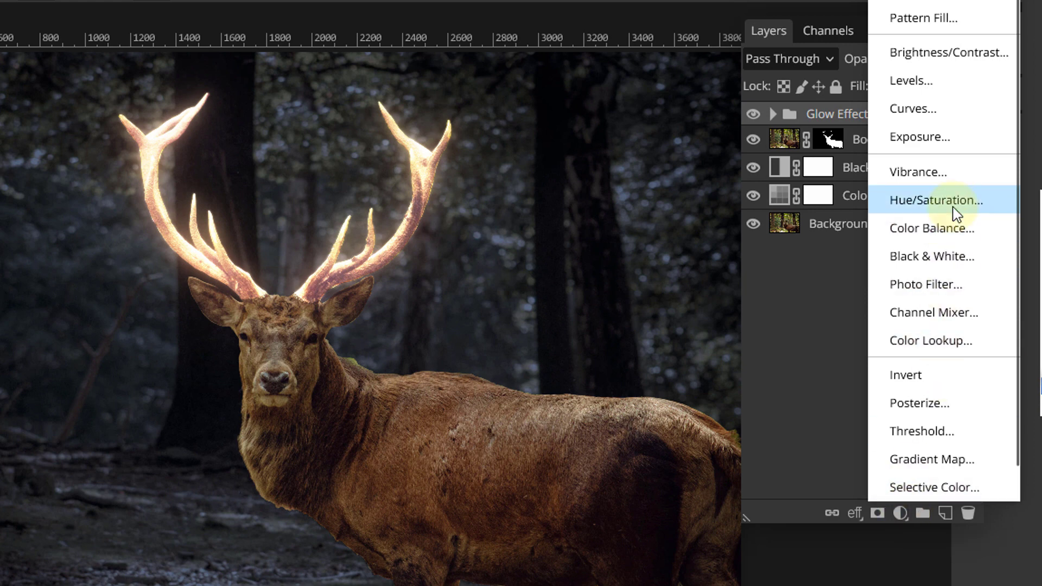
{"action": "left_click", "coordinate": [937, 201]}
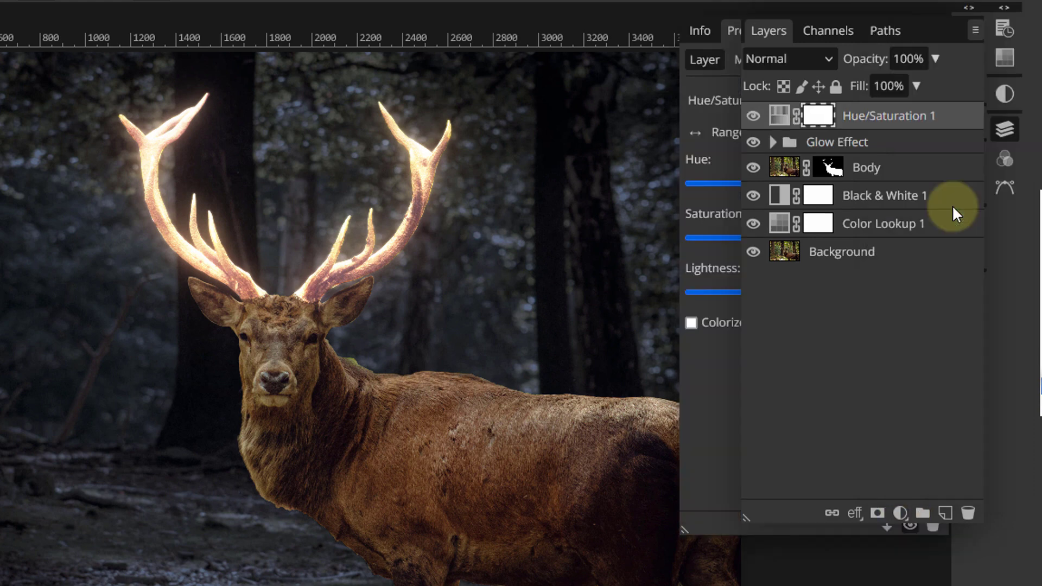
{"action": "left_click", "coordinate": [1001, 130]}
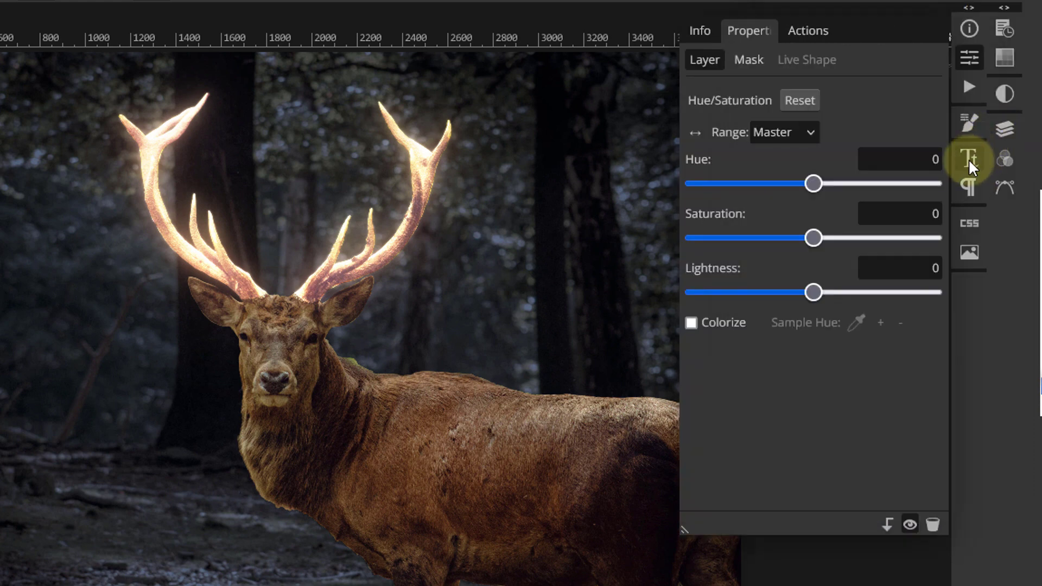
{"action": "left_click", "coordinate": [891, 522]}
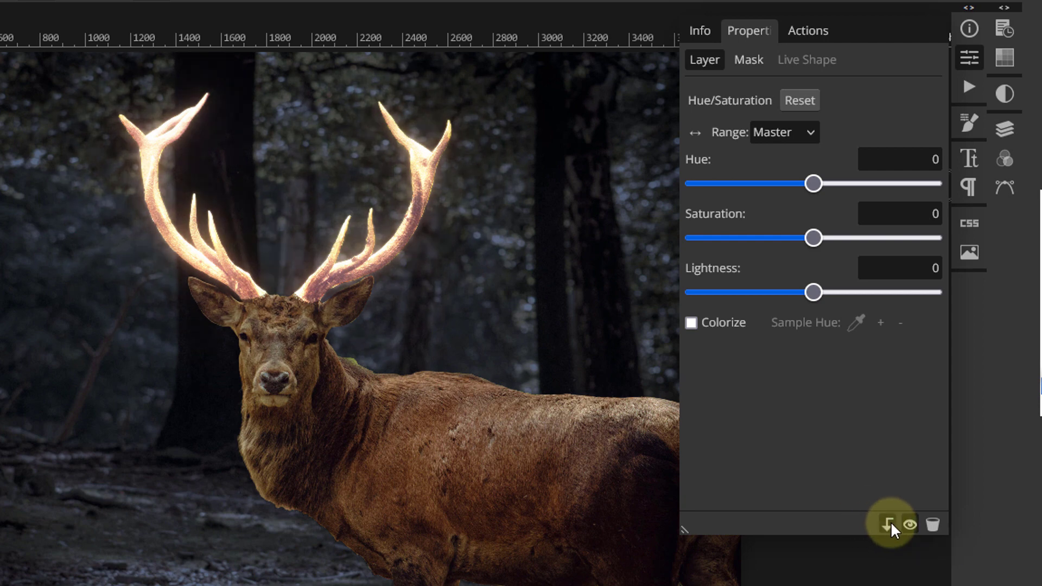
Colorize the antler glow gold with Hue 40, Saturation 57, Lightness 10.
{"action": "left_click", "coordinate": [715, 321]}
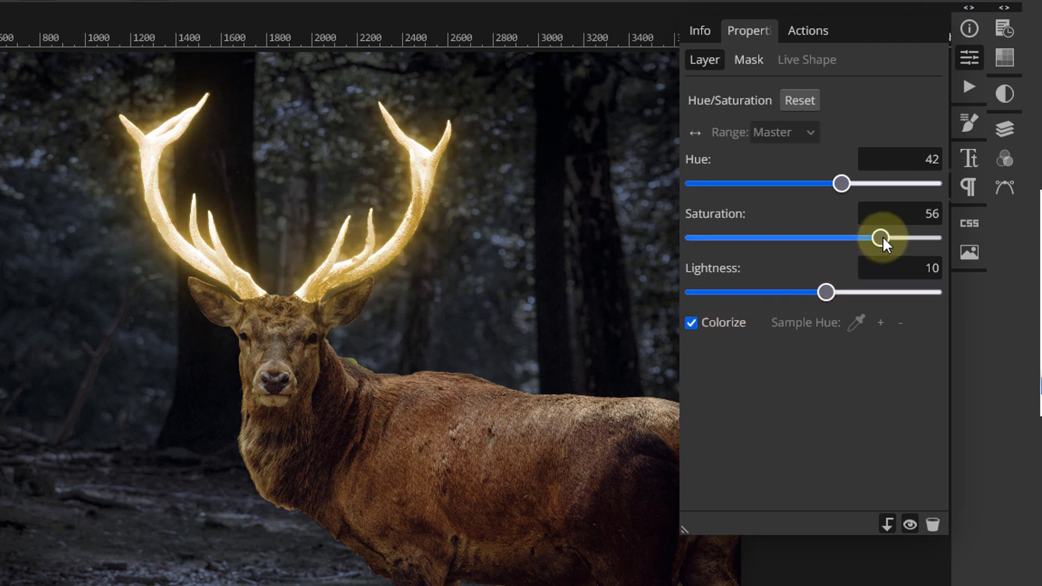
{"action": "left_click_drag", "start_coordinate": [886, 237], "coordinate": [901, 242]}
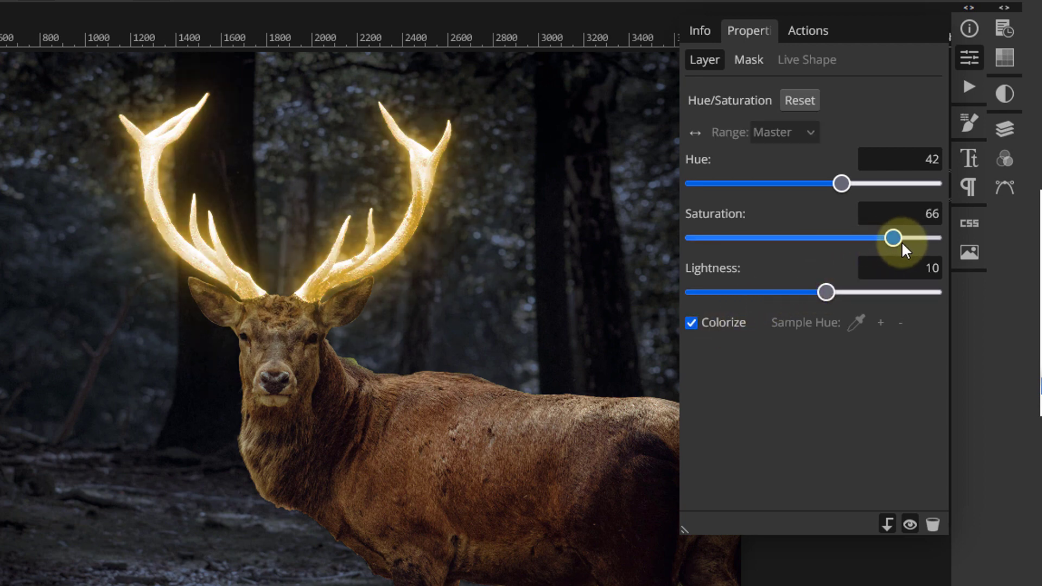
{"action": "left_click_drag", "start_coordinate": [901, 238], "coordinate": [882, 237]}
{"action": "left_click", "coordinate": [842, 184]}
{"action": "key", "text": "Right"}
{"action": "key", "text": "Right"}
{"action": "left_click", "coordinate": [813, 191]}
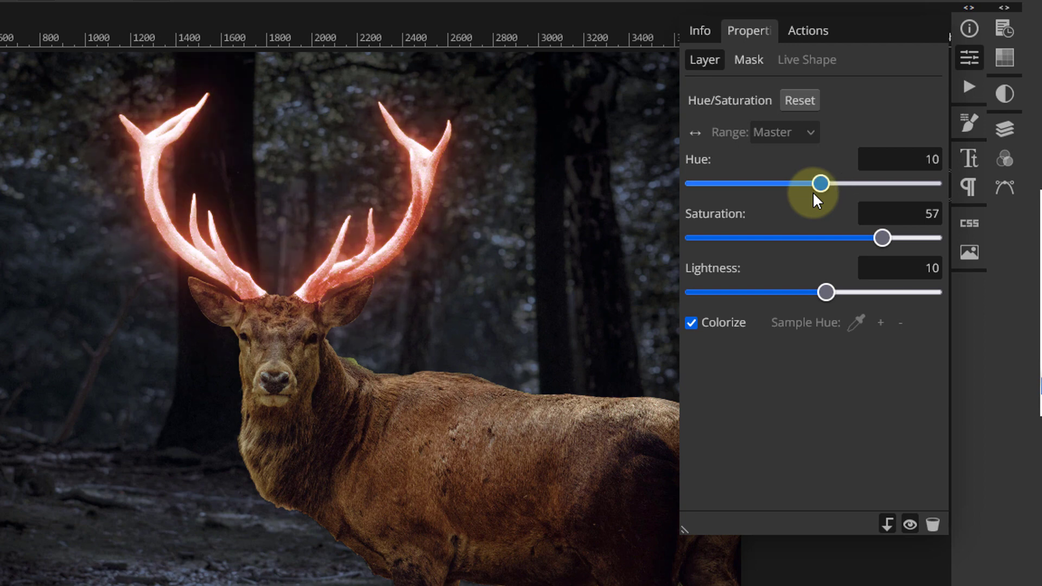
{"action": "left_click", "coordinate": [872, 191]}
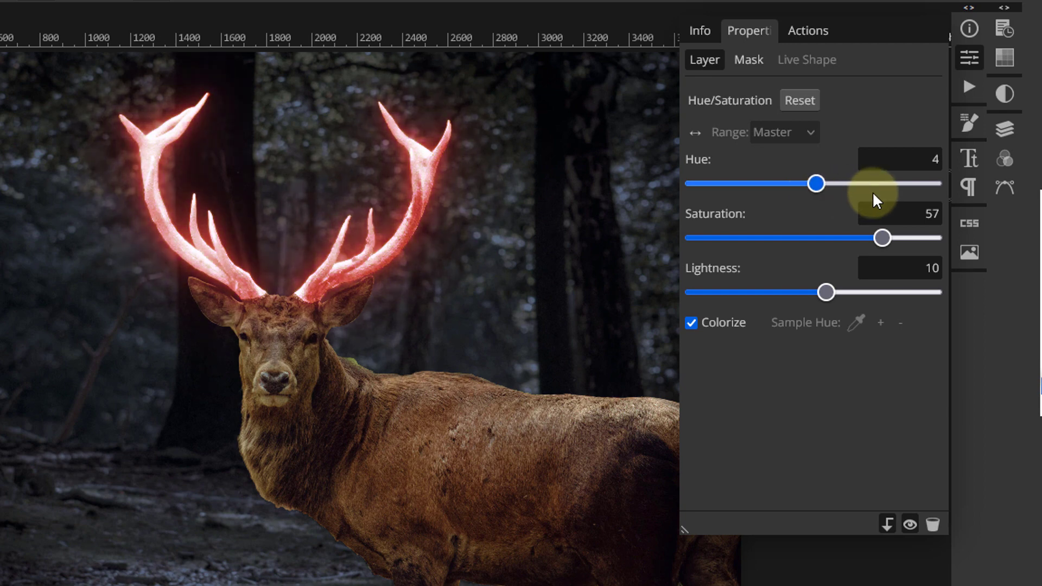
{"action": "left_click_drag", "start_coordinate": [851, 195], "coordinate": [842, 195]}
{"action": "left_click", "coordinate": [842, 191]}
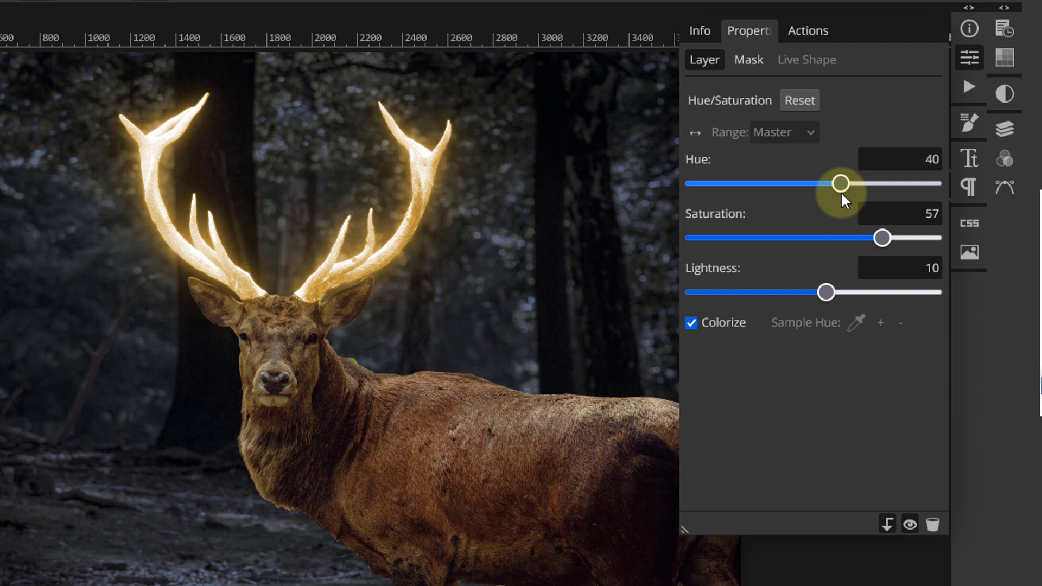
Toggle Hue/Saturation 1 off and on to compare the golden tint.
{"action": "left_click", "coordinate": [965, 65]}
{"action": "left_click", "coordinate": [1001, 134]}
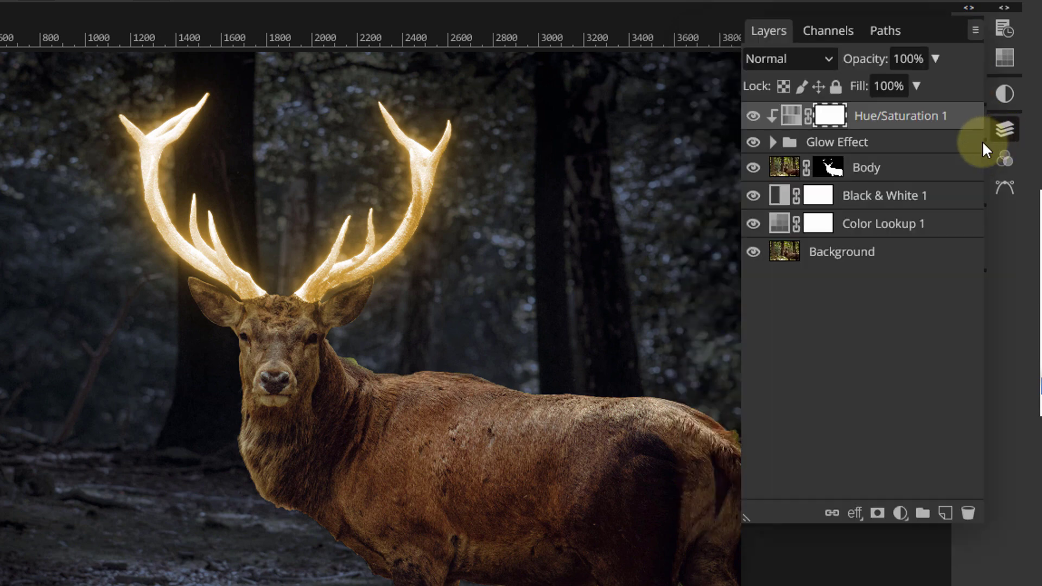
{"action": "left_click", "coordinate": [758, 117]}
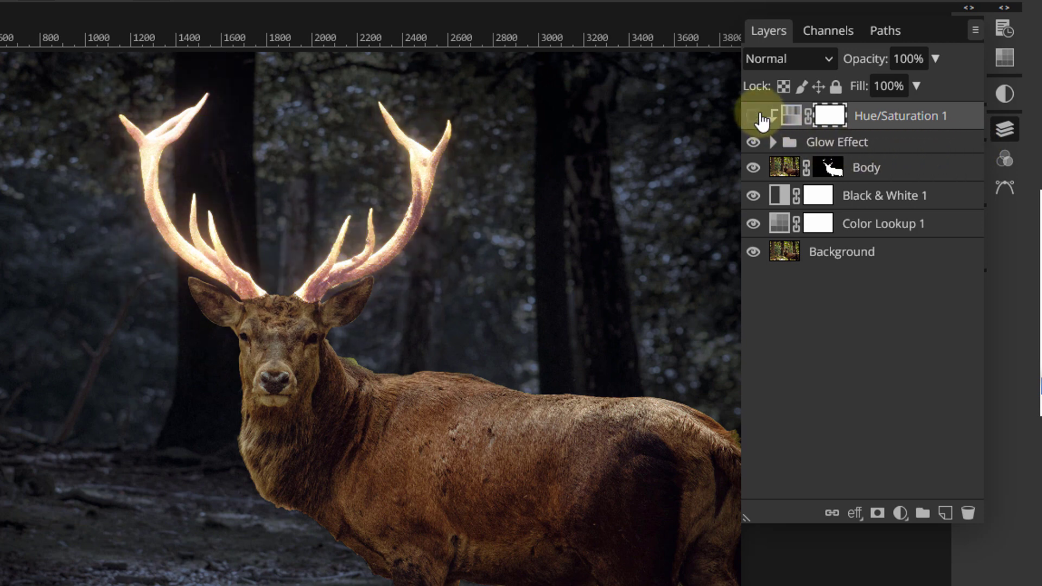
{"action": "left_click", "coordinate": [759, 117]}
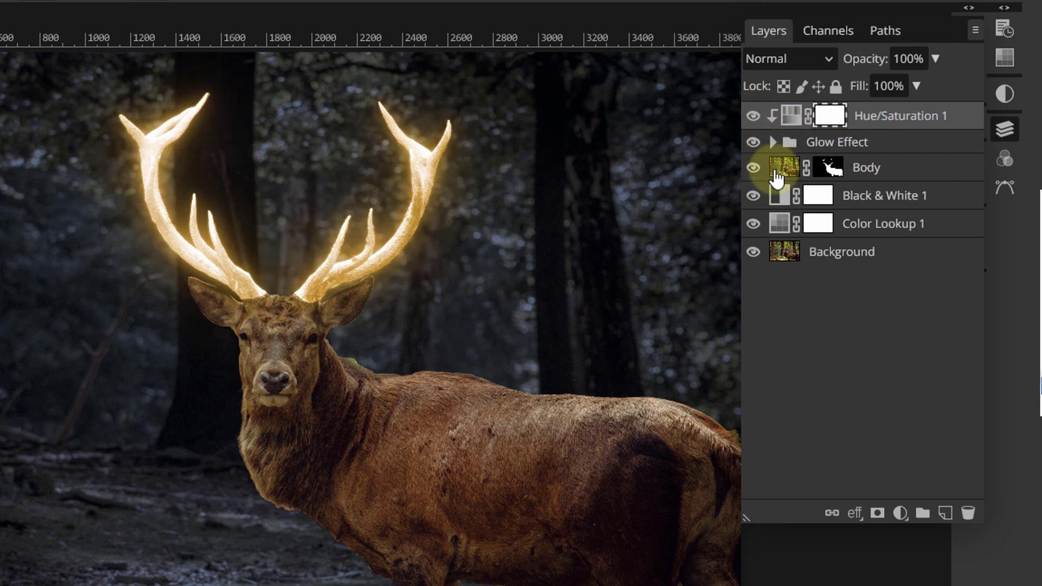
Add a Curves layer clipped to Body with a point dragged to 78/33 to darken the stag.
{"action": "left_click", "coordinate": [886, 173]}
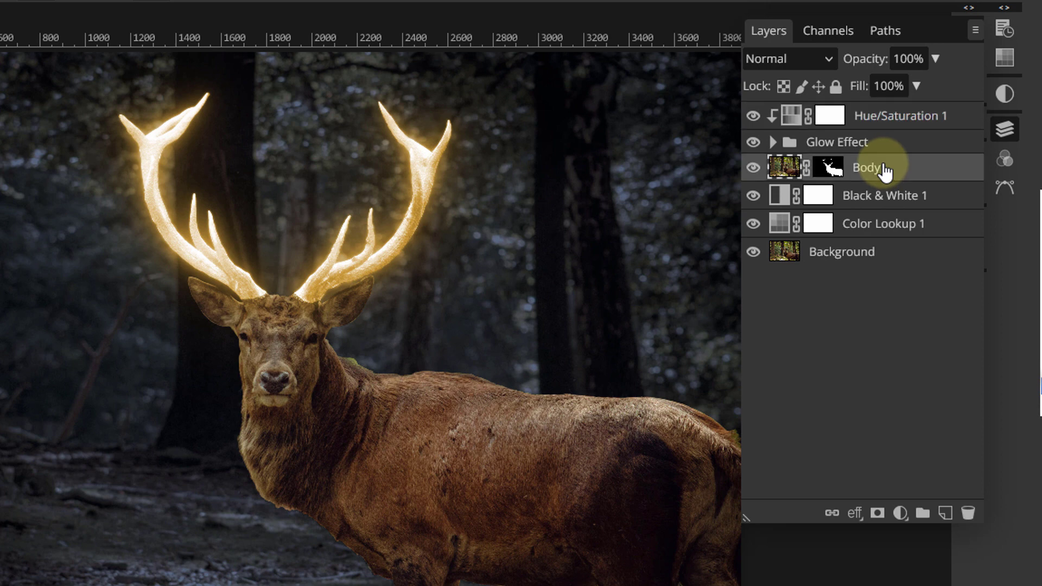
{"action": "left_click", "coordinate": [899, 513]}
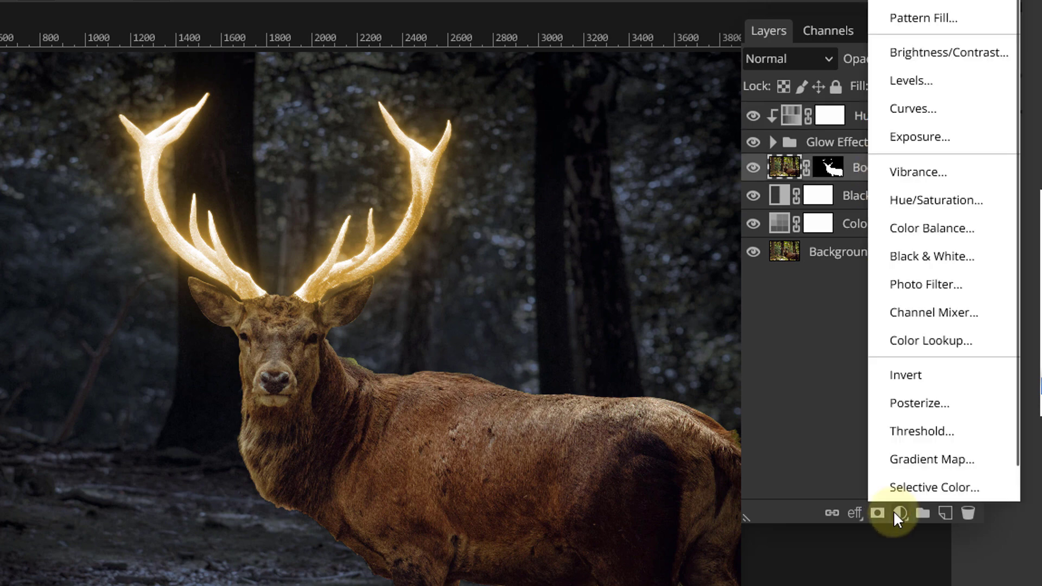
{"action": "left_click", "coordinate": [924, 116]}
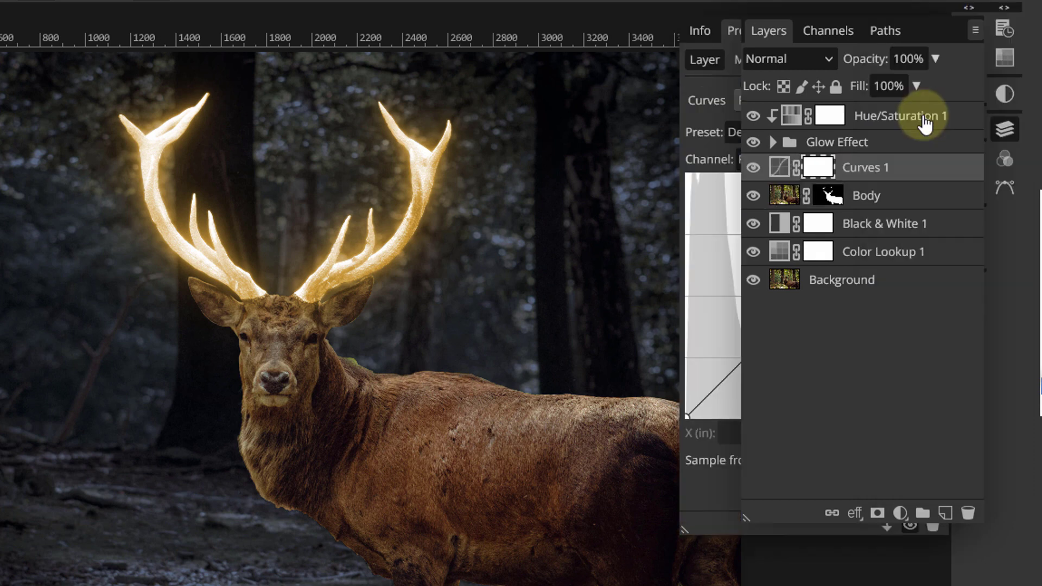
{"action": "left_click", "coordinate": [1006, 125]}
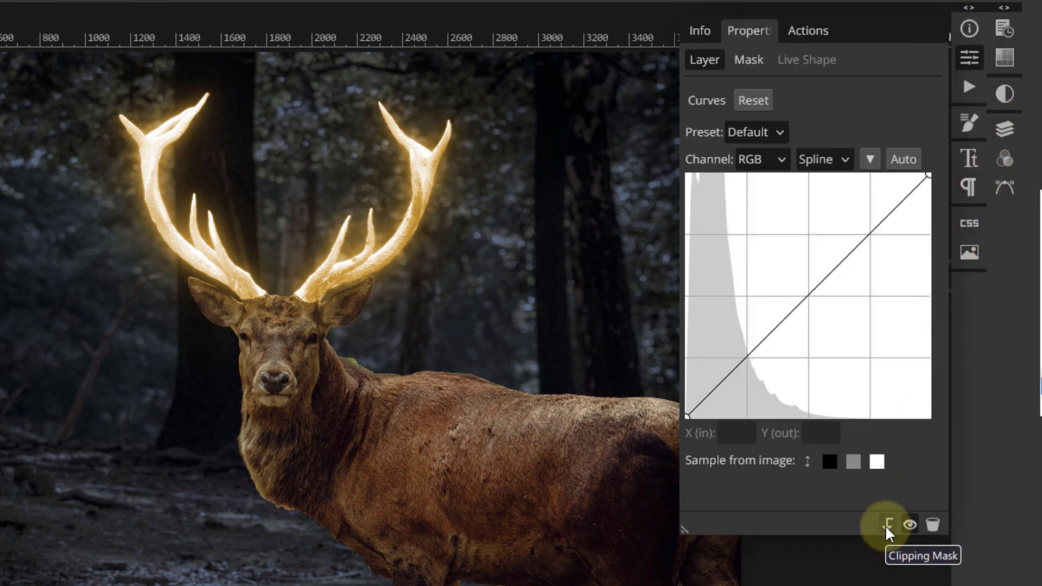
{"action": "left_click", "coordinate": [741, 362]}
{"action": "left_click_drag", "start_coordinate": [762, 388], "coordinate": [761, 388]}
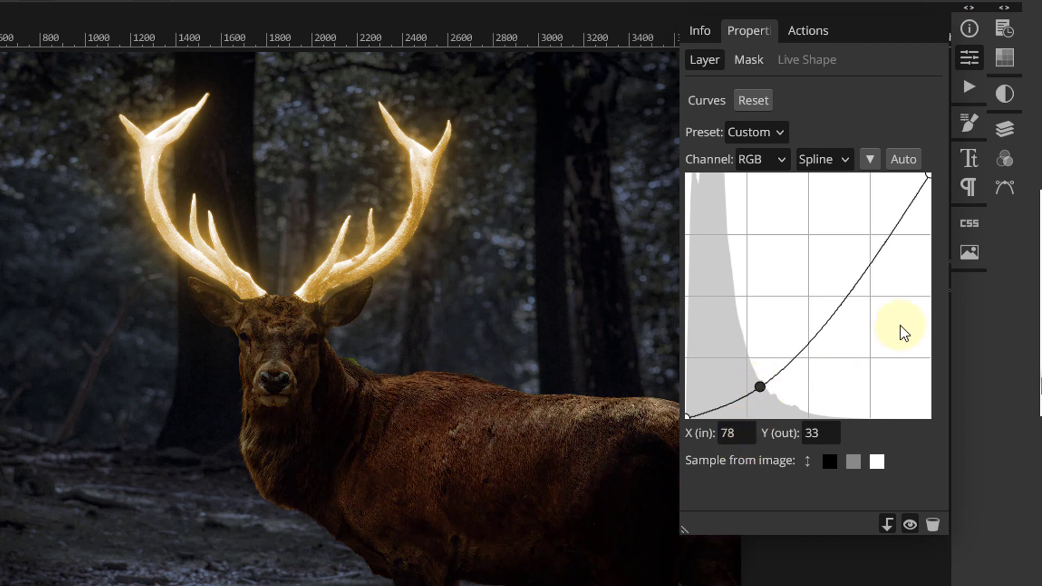
{"action": "left_click", "coordinate": [971, 58]}
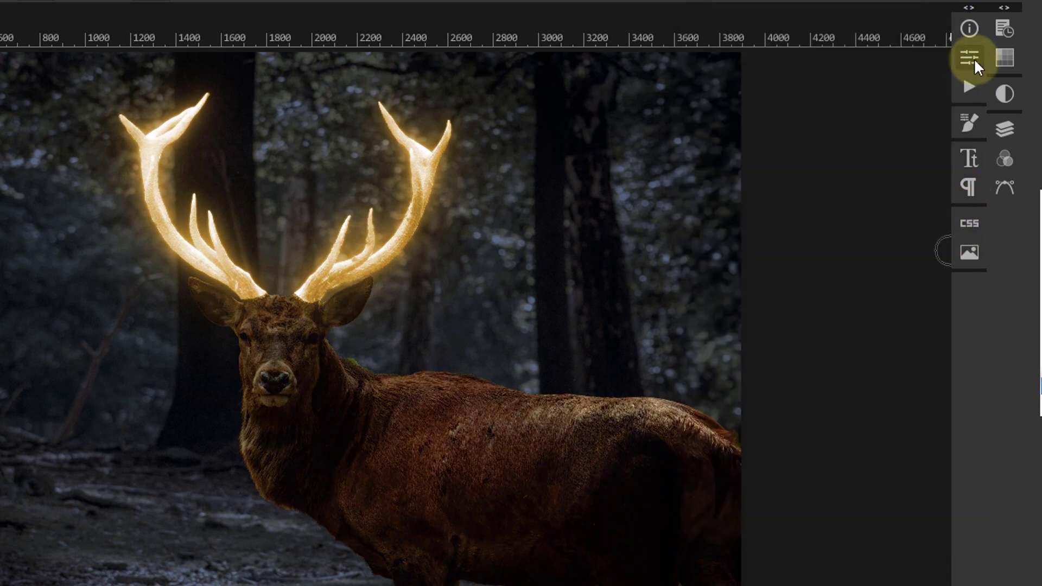
Paint black on the Curves 1 mask with a soft 525 px, 64%-flow brush over the deer's face.
{"action": "left_click", "coordinate": [1003, 133]}
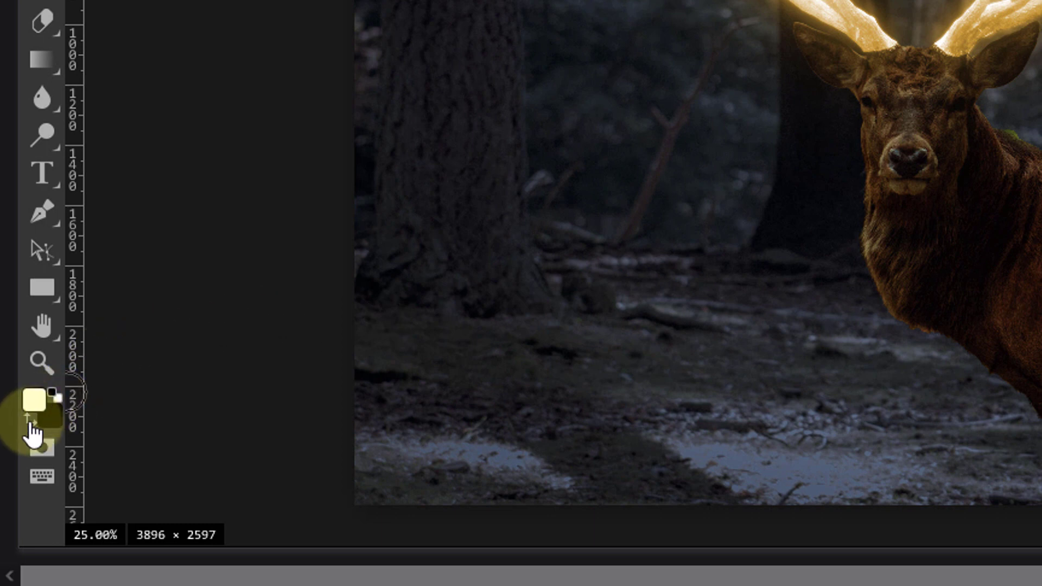
{"action": "left_click", "coordinate": [30, 424]}
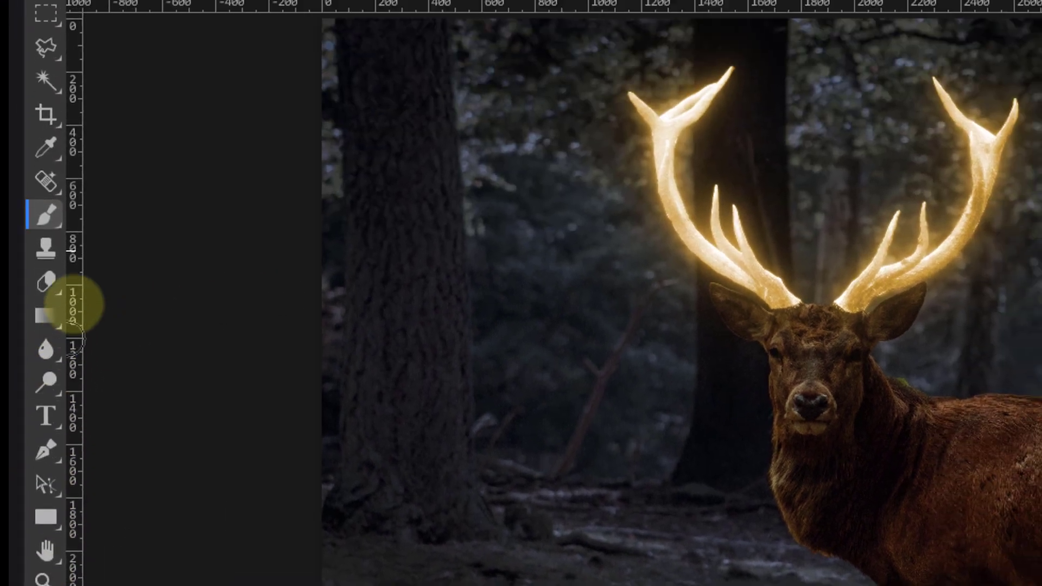
{"action": "left_click", "coordinate": [49, 305]}
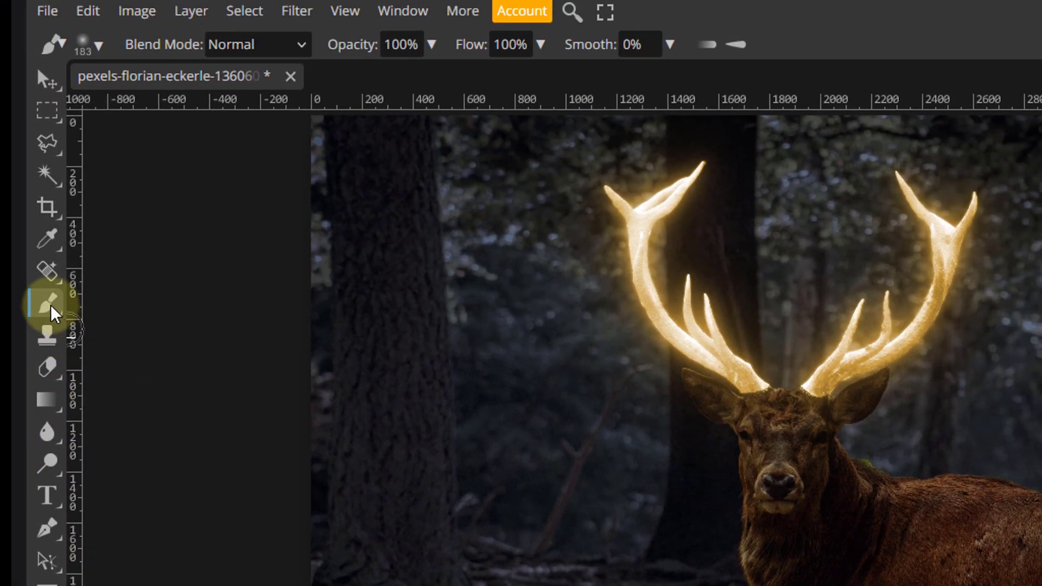
{"action": "left_click", "coordinate": [98, 47]}
{"action": "left_click_drag", "start_coordinate": [209, 151], "coordinate": [171, 155]}
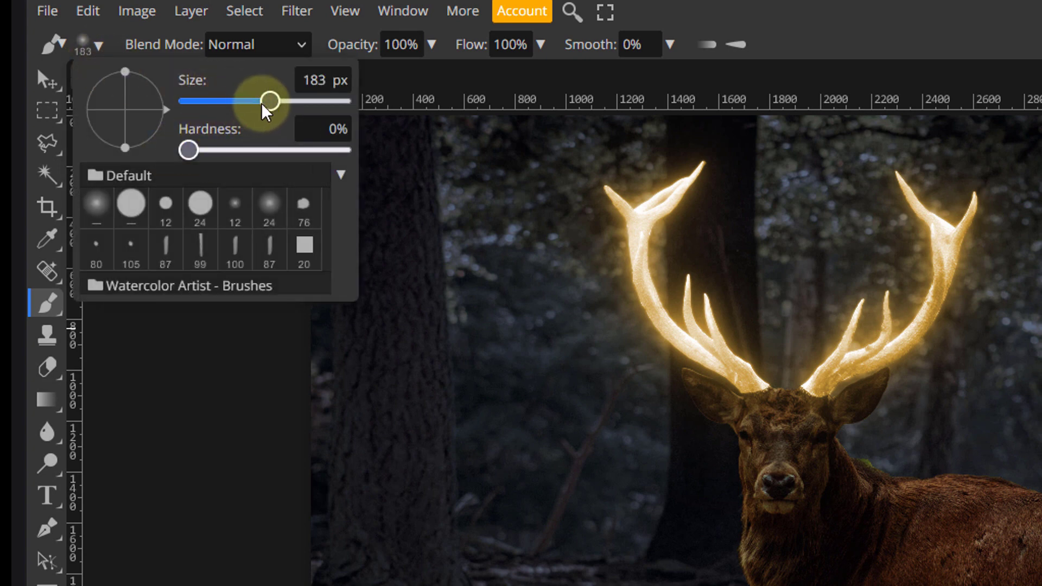
{"action": "left_click_drag", "start_coordinate": [263, 104], "coordinate": [311, 103]}
{"action": "left_click", "coordinate": [541, 45]}
{"action": "left_click_drag", "start_coordinate": [538, 74], "coordinate": [497, 87]}
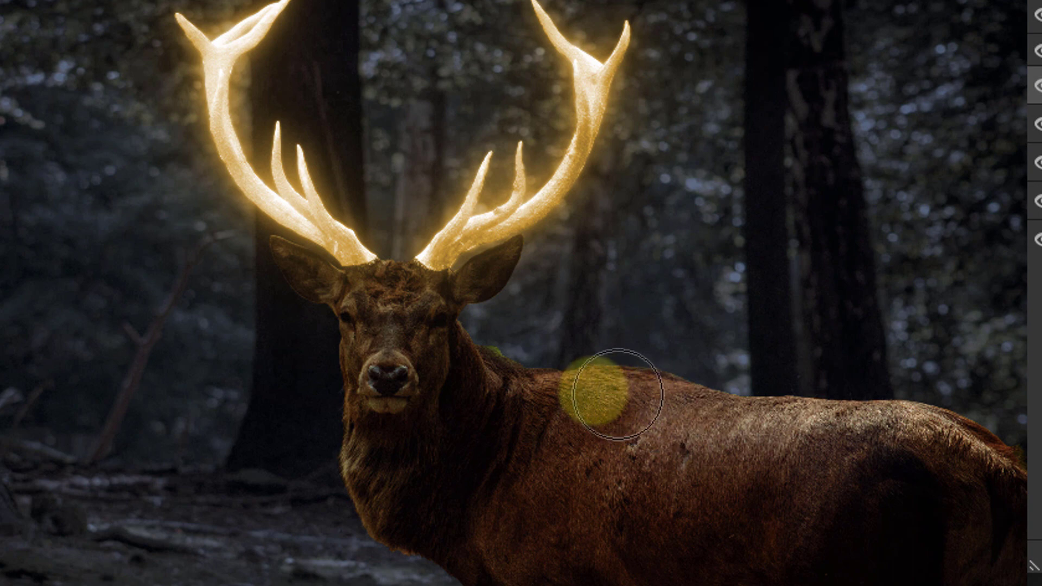
{"action": "mouse_move", "coordinate": [503, 396]}
{"action": "left_mouse_down"}
{"action": "mouse_move", "coordinate": [387, 349]}
{"action": "mouse_move", "coordinate": [481, 258]}
{"action": "mouse_move", "coordinate": [385, 281]}
{"action": "mouse_move", "coordinate": [303, 262]}
{"action": "mouse_move", "coordinate": [372, 354]}
{"action": "mouse_move", "coordinate": [437, 301]}
{"action": "left_mouse_up"}
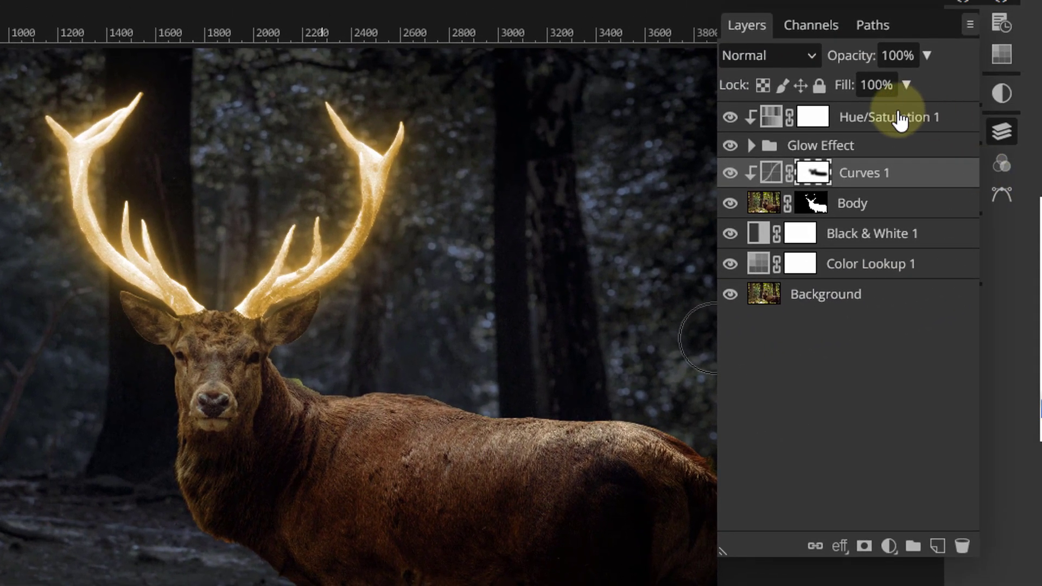
Alt-drag a copy of Hue/Saturation 1 above Curves 1 and invert its mask to black.
{"action": "left_click", "coordinate": [899, 121]}
{"action": "key", "text": "alt"}
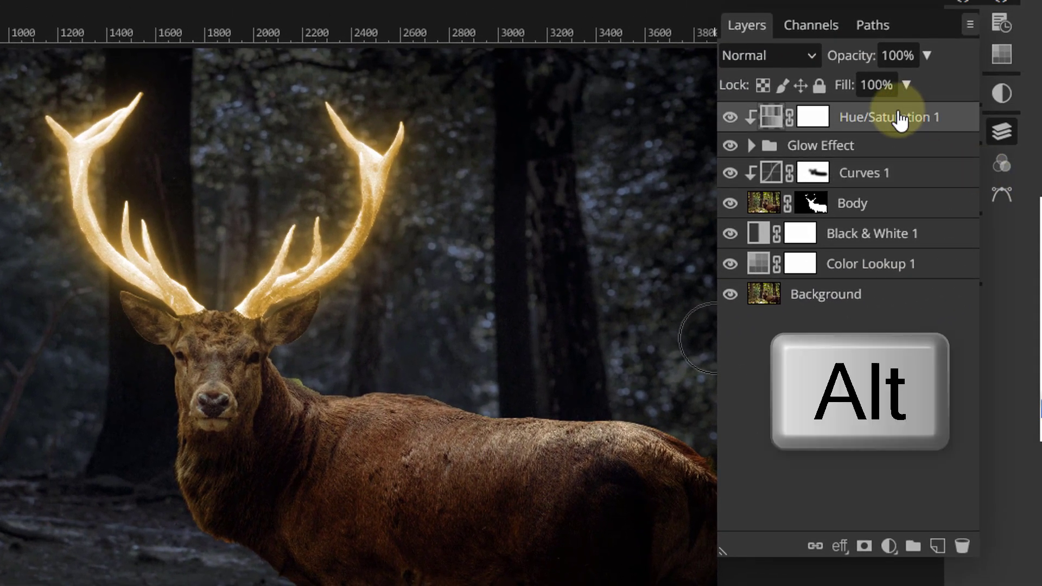
{"action": "left_click_drag", "start_coordinate": [897, 122], "coordinate": [891, 159]}
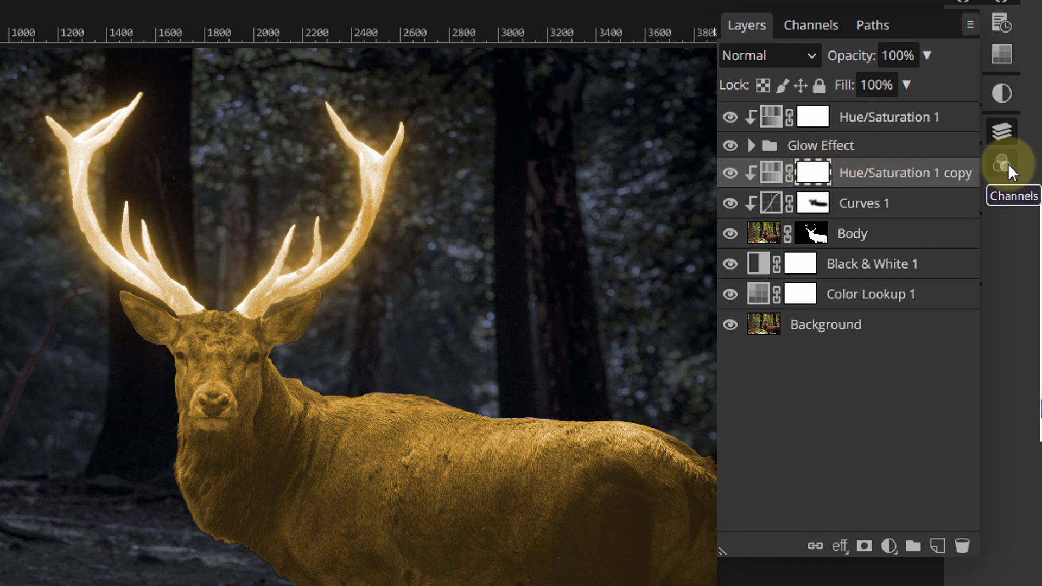
{"action": "key", "text": "ctrl+i"}
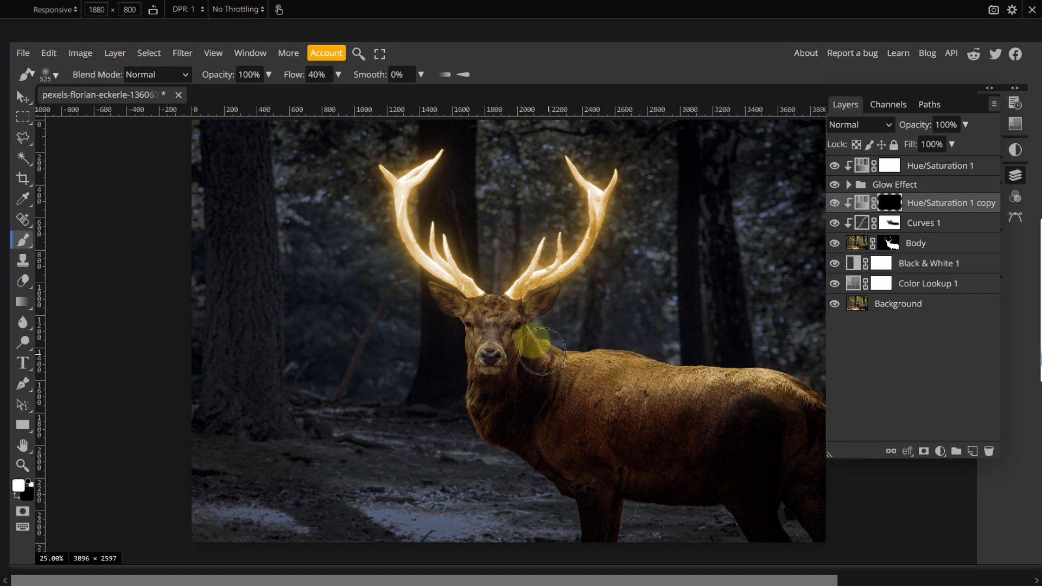
Paint the golden tint onto the deer's head, chest and body, then set it to 70% opacity.
{"action": "mouse_move", "coordinate": [531, 337]}
{"action": "left_mouse_down"}
{"action": "mouse_move", "coordinate": [540, 299]}
{"action": "mouse_move", "coordinate": [471, 312]}
{"action": "mouse_move", "coordinate": [492, 342]}
{"action": "mouse_move", "coordinate": [461, 309]}
{"action": "left_mouse_up"}
{"action": "mouse_move", "coordinate": [661, 367]}
{"action": "left_mouse_down"}
{"action": "mouse_move", "coordinate": [616, 358]}
{"action": "mouse_move", "coordinate": [600, 407]}
{"action": "mouse_move", "coordinate": [722, 394]}
{"action": "mouse_move", "coordinate": [661, 433]}
{"action": "mouse_move", "coordinate": [484, 444]}
{"action": "left_mouse_up"}
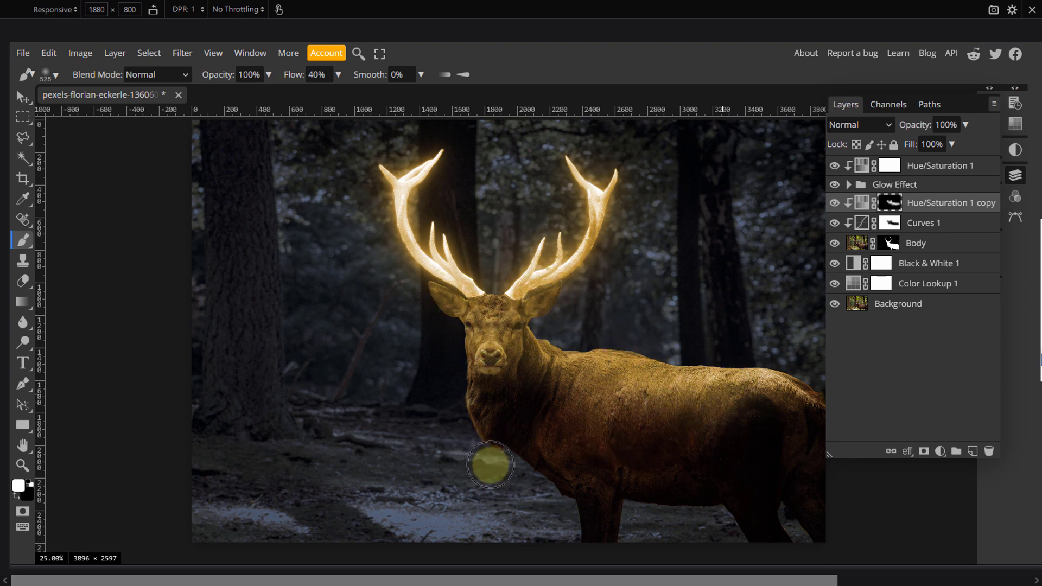
{"action": "mouse_move", "coordinate": [586, 414]}
{"action": "left_mouse_down"}
{"action": "mouse_move", "coordinate": [482, 402]}
{"action": "mouse_move", "coordinate": [487, 416]}
{"action": "left_mouse_up"}
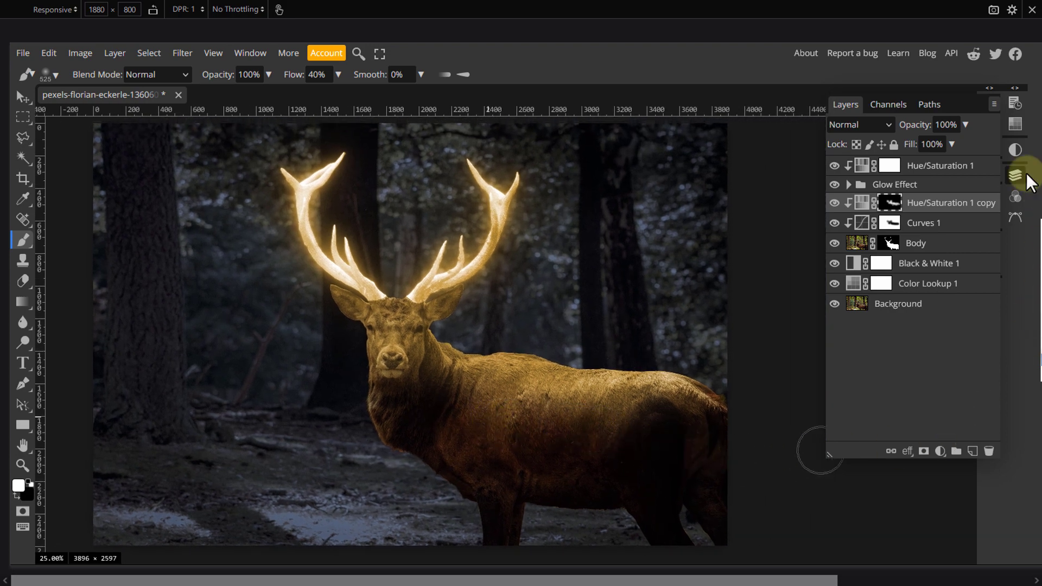
{"action": "left_click", "coordinate": [966, 124]}
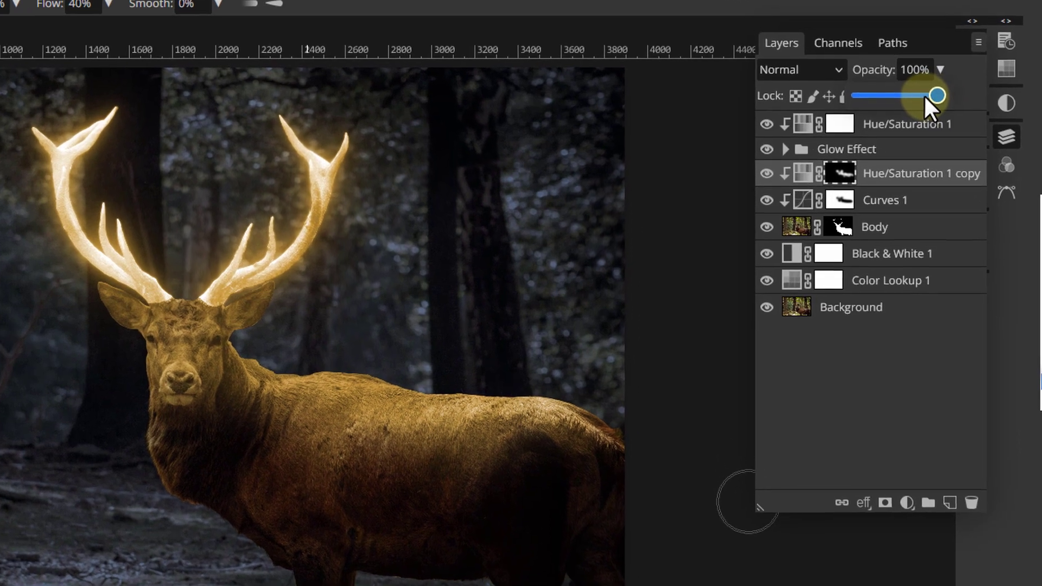
{"action": "left_click_drag", "start_coordinate": [925, 96], "coordinate": [910, 95]}
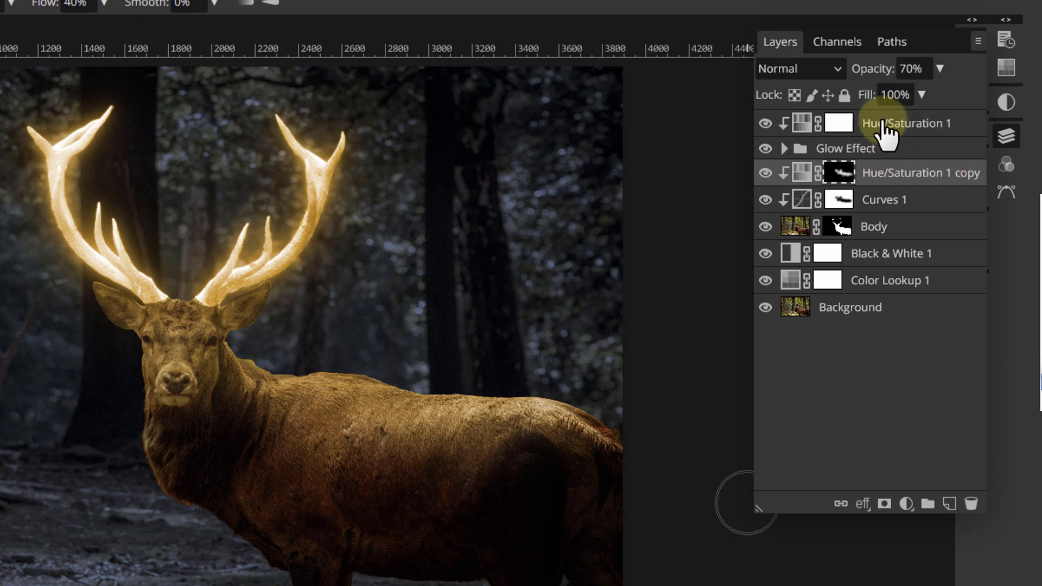
Place the starry-sky image into the document as a new layer.
{"action": "left_click", "coordinate": [884, 126]}
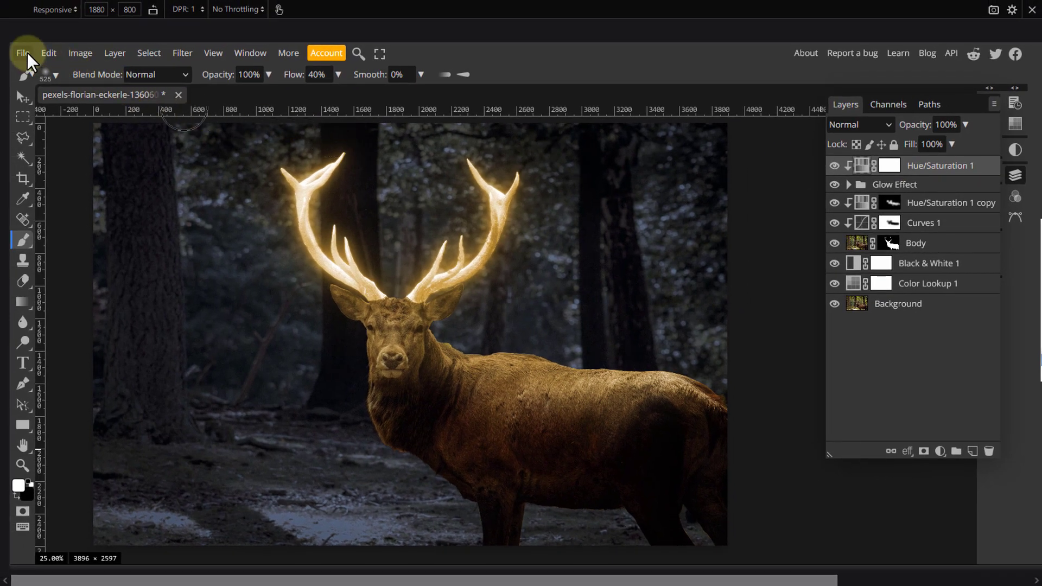
{"action": "left_click", "coordinate": [24, 52]}
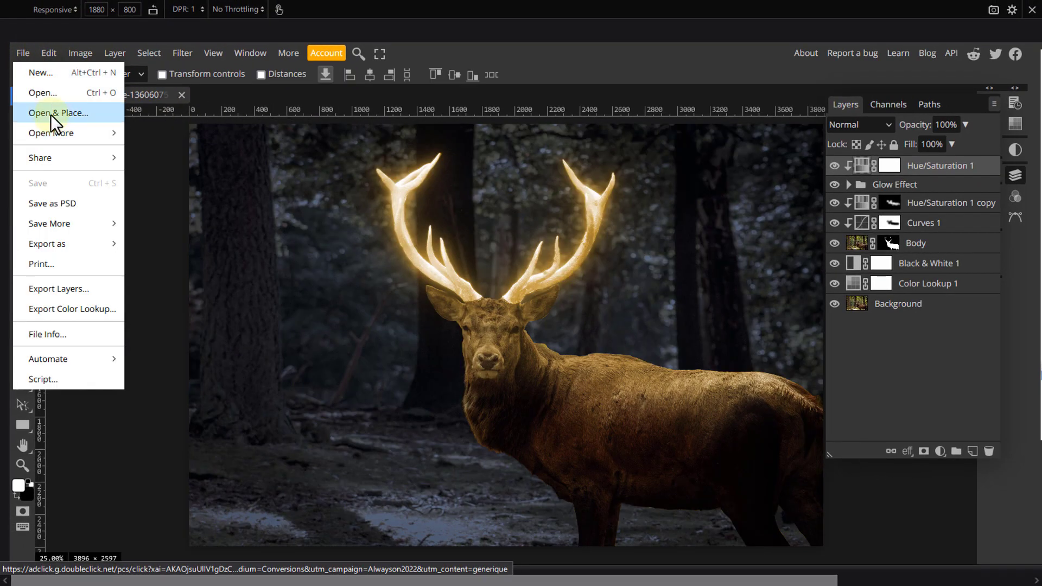
{"action": "left_click", "coordinate": [50, 114]}
{"action": "left_click", "coordinate": [164, 131]}
{"action": "double_click", "coordinate": [164, 131]}
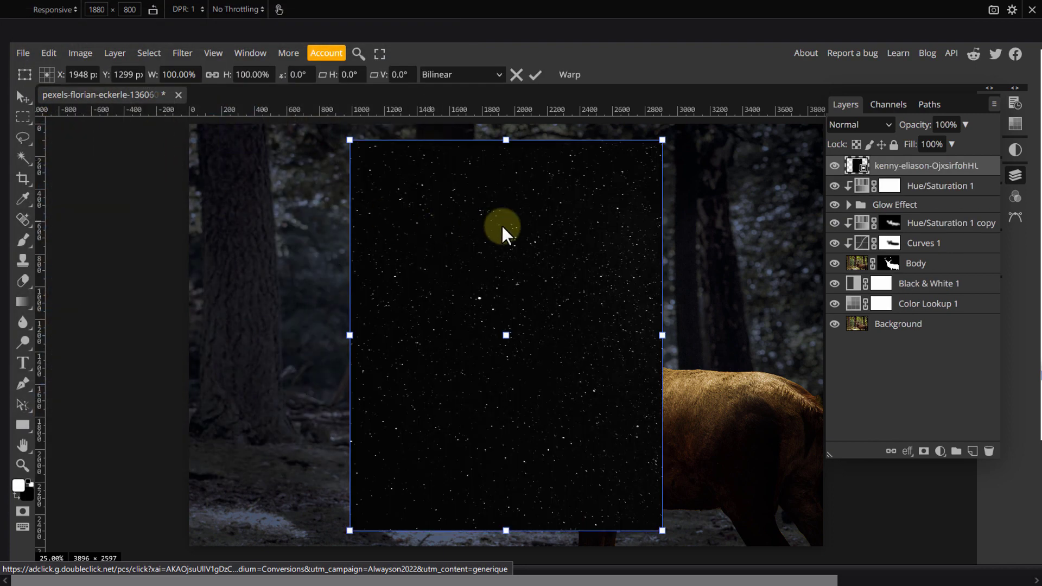
Rotate the star layer 90° and scale it to about 132% over the scene.
{"action": "right_click", "coordinate": [530, 219]}
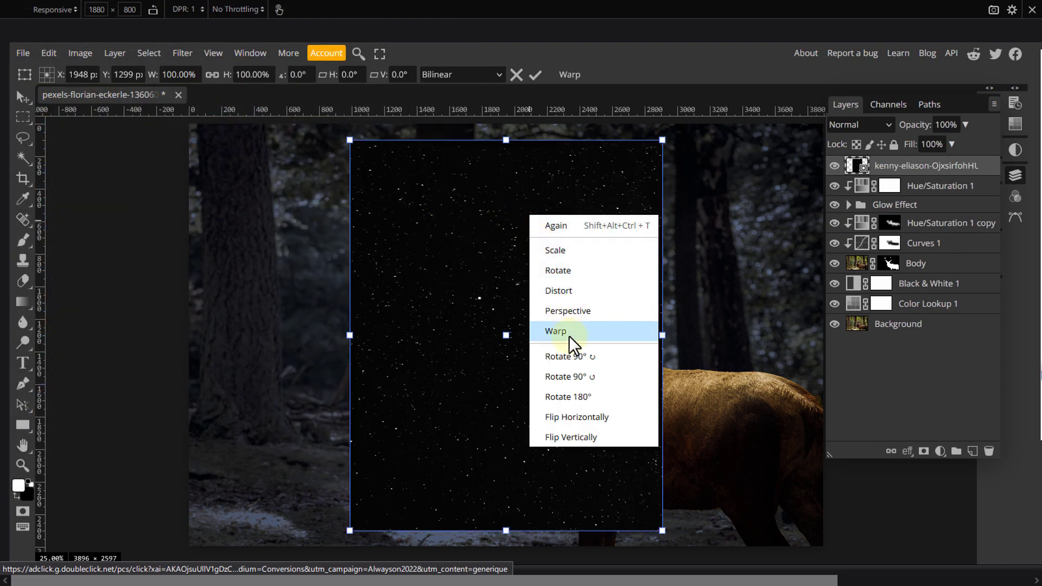
{"action": "left_click", "coordinate": [577, 357]}
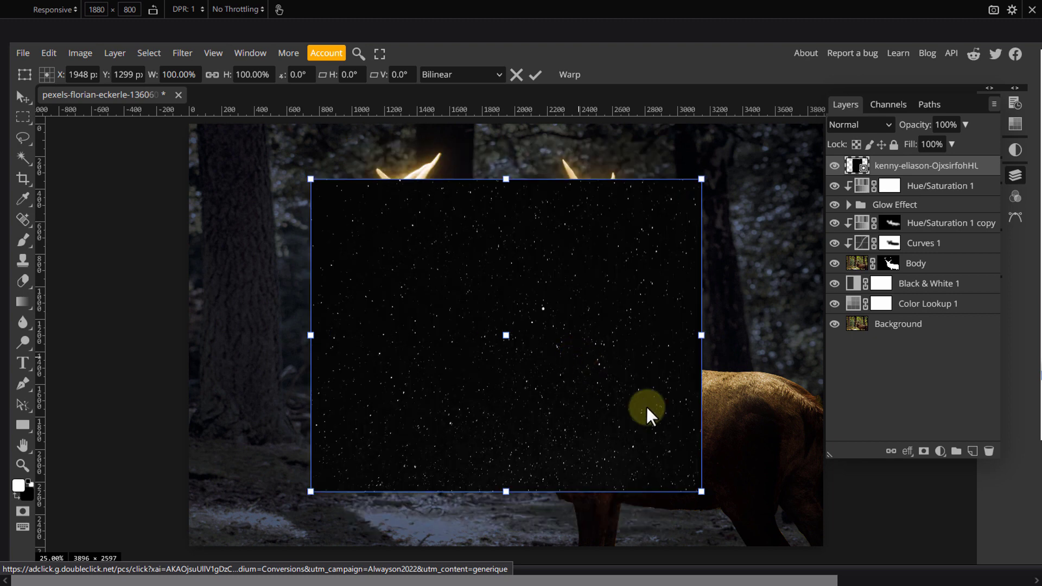
{"action": "left_click_drag", "start_coordinate": [704, 494], "coordinate": [760, 543]}
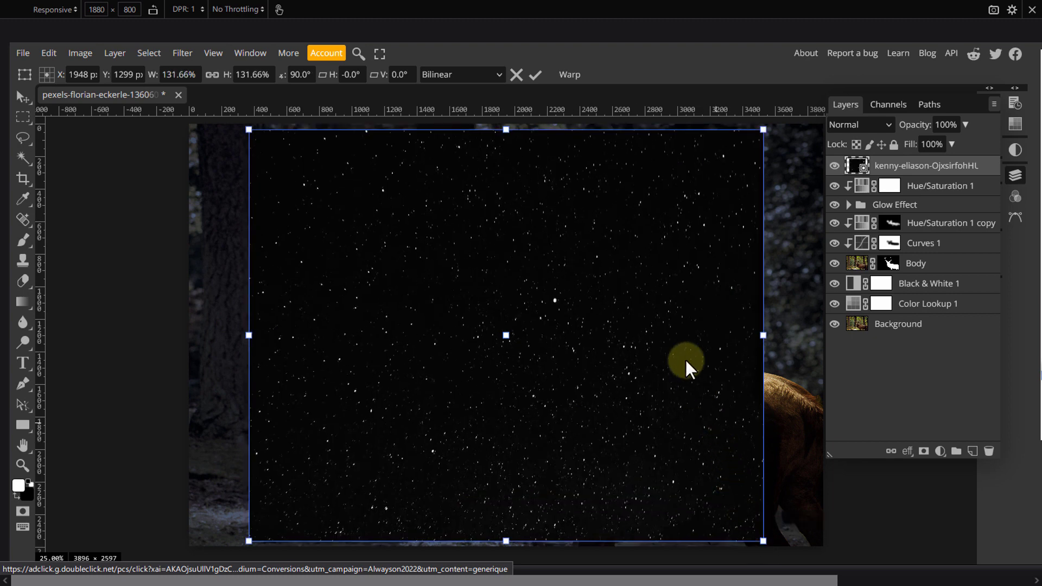
{"action": "left_click", "coordinate": [535, 76]}
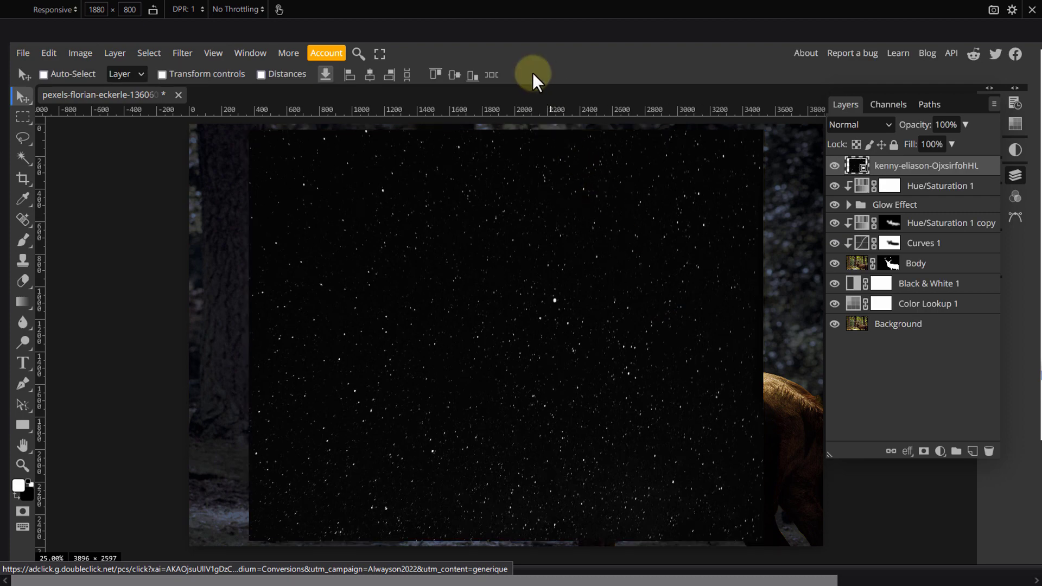
Apply Levels to the star layer with input black 41 and input white 166.
{"action": "left_click", "coordinate": [79, 53]}
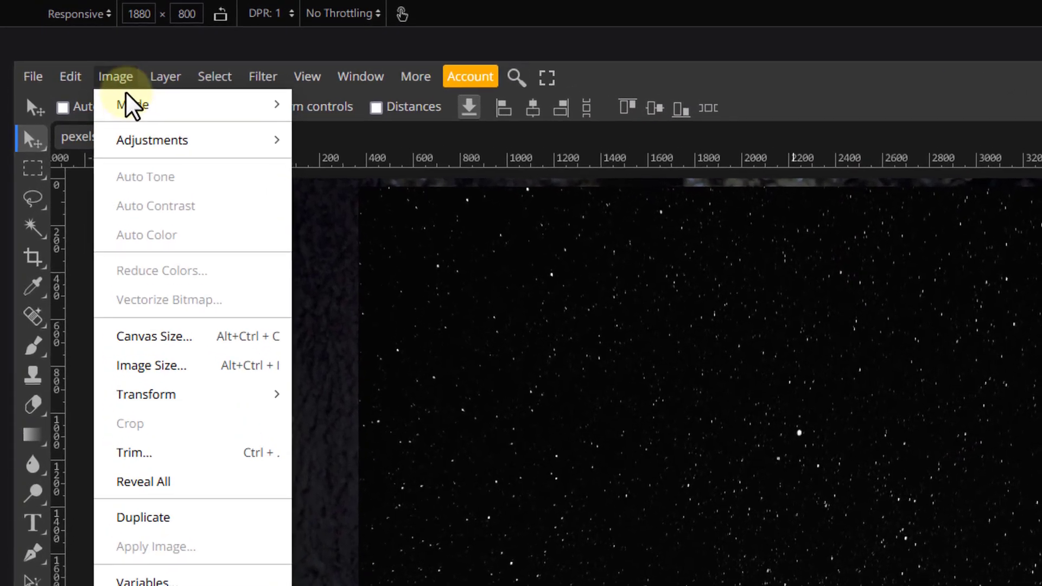
{"action": "mouse_move", "coordinate": [107, 103]}
{"action": "left_click", "coordinate": [337, 171]}
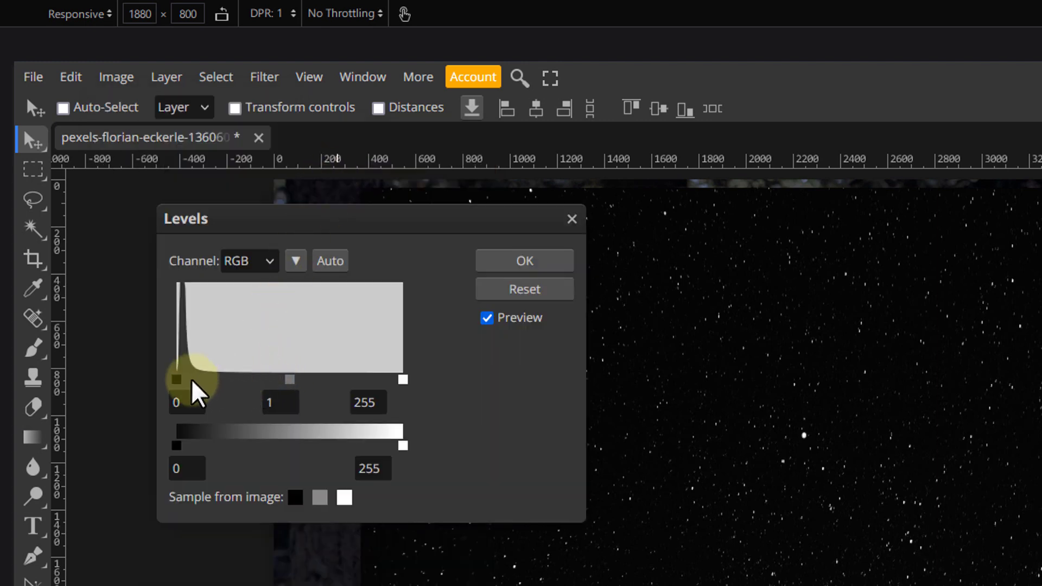
{"action": "left_click_drag", "start_coordinate": [182, 381], "coordinate": [213, 381]}
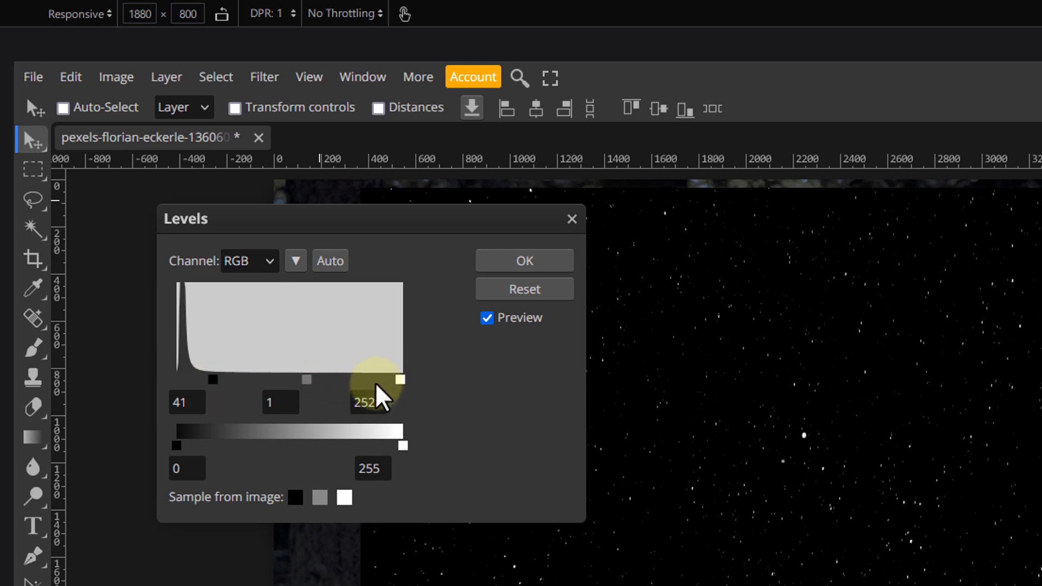
{"action": "left_click_drag", "start_coordinate": [382, 396], "coordinate": [330, 396]}
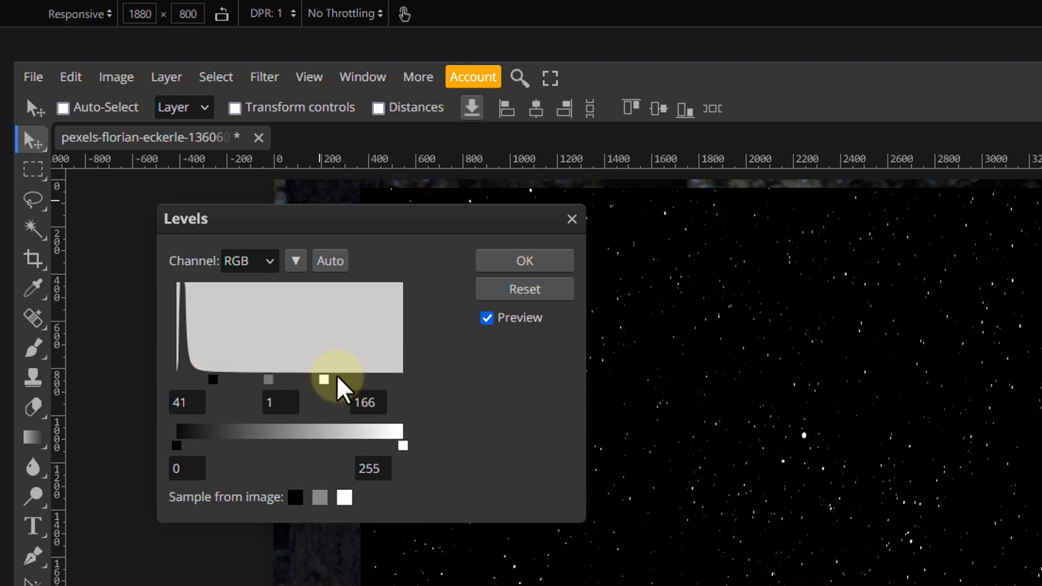
{"action": "left_click", "coordinate": [543, 265]}
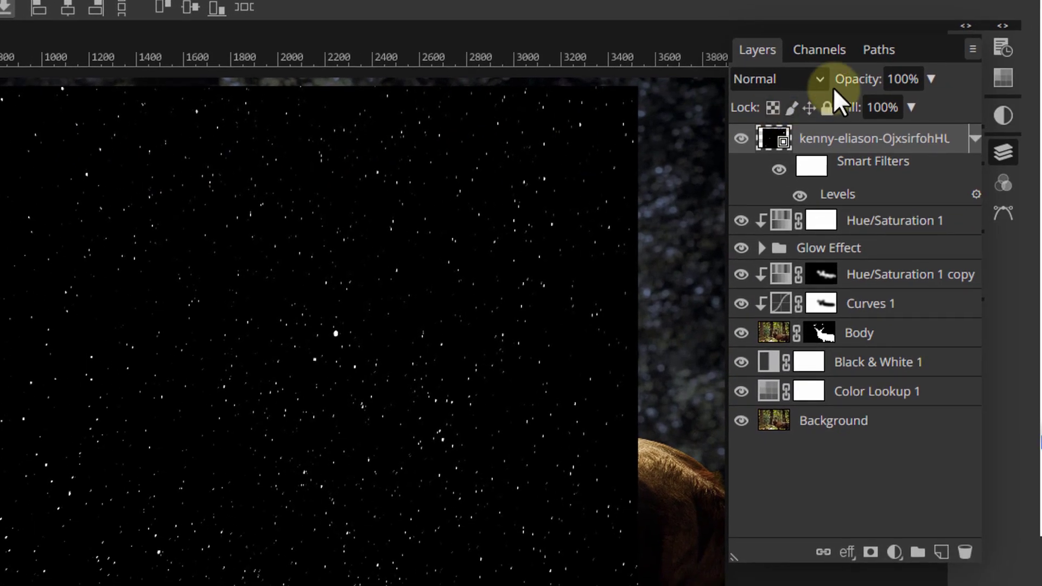
Set the star layer to Screen blend mode and give it an inverted, all-black mask.
{"action": "left_click", "coordinate": [811, 80]}
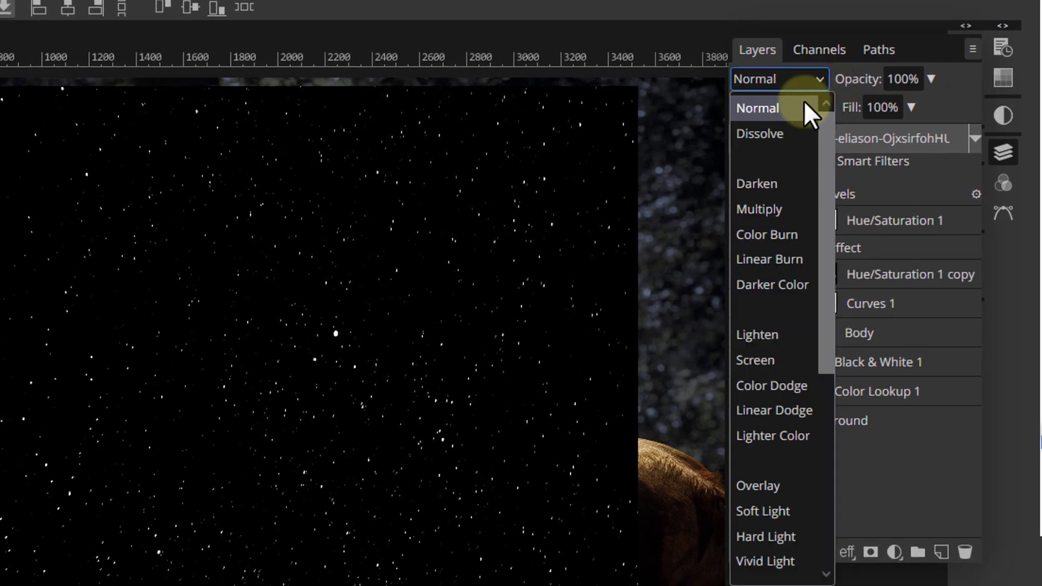
{"action": "left_click", "coordinate": [755, 361]}
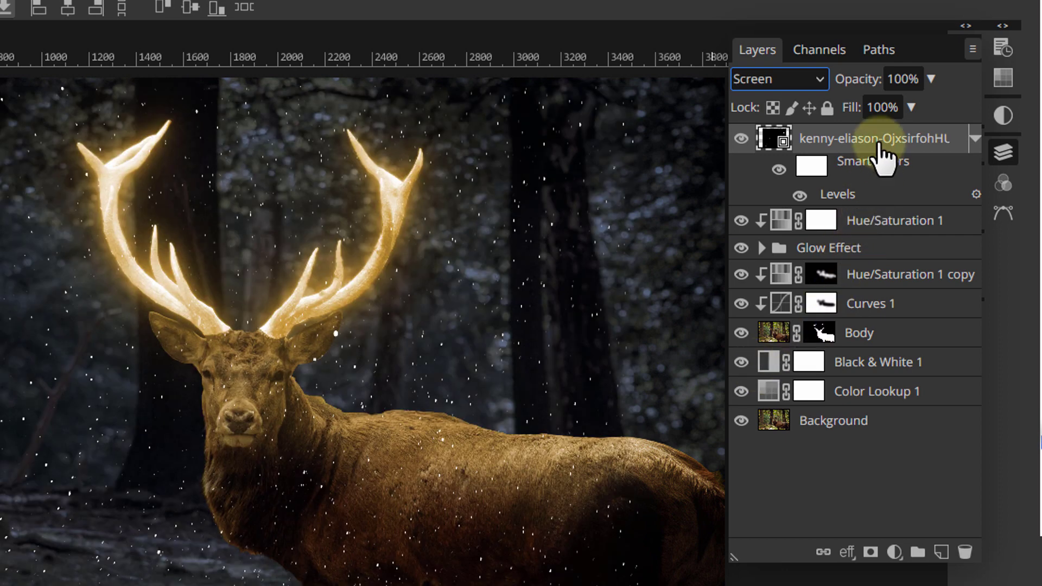
{"action": "left_click", "coordinate": [872, 550]}
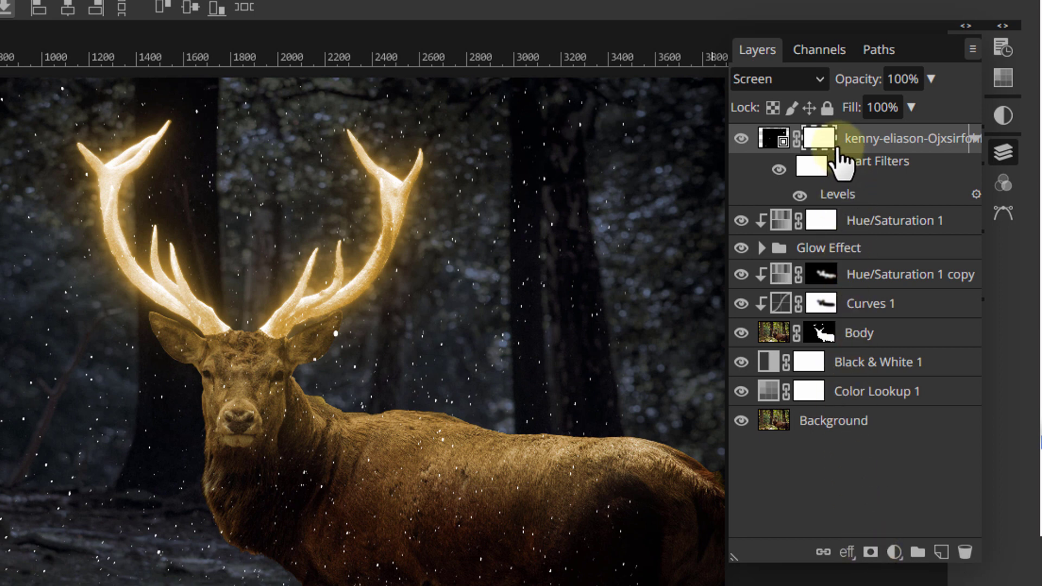
{"action": "key", "text": "ctrl+i"}
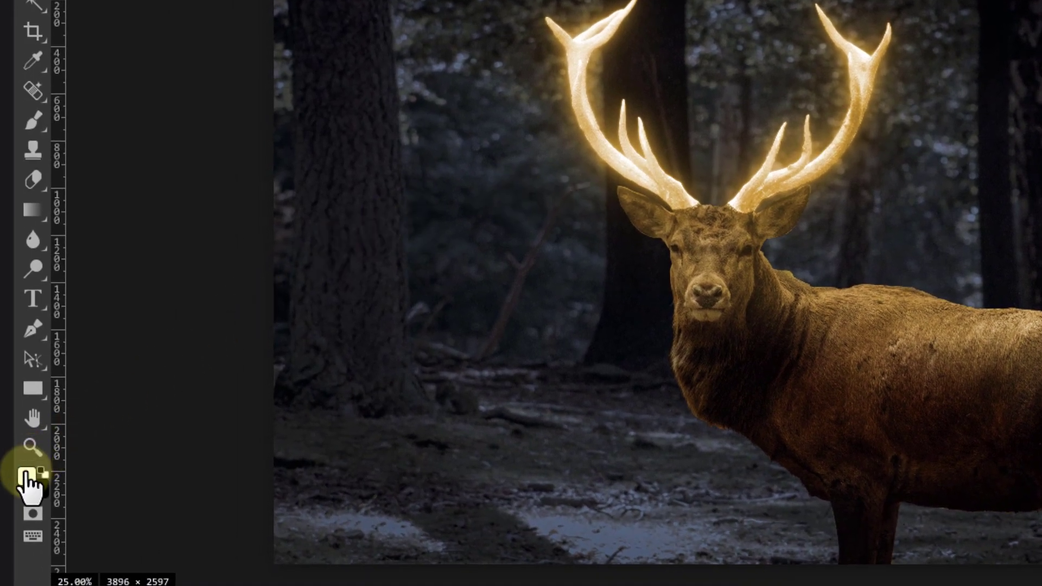
Paint white with a soft 432 px brush to reveal stars around the left antler.
{"action": "left_click", "coordinate": [32, 418]}
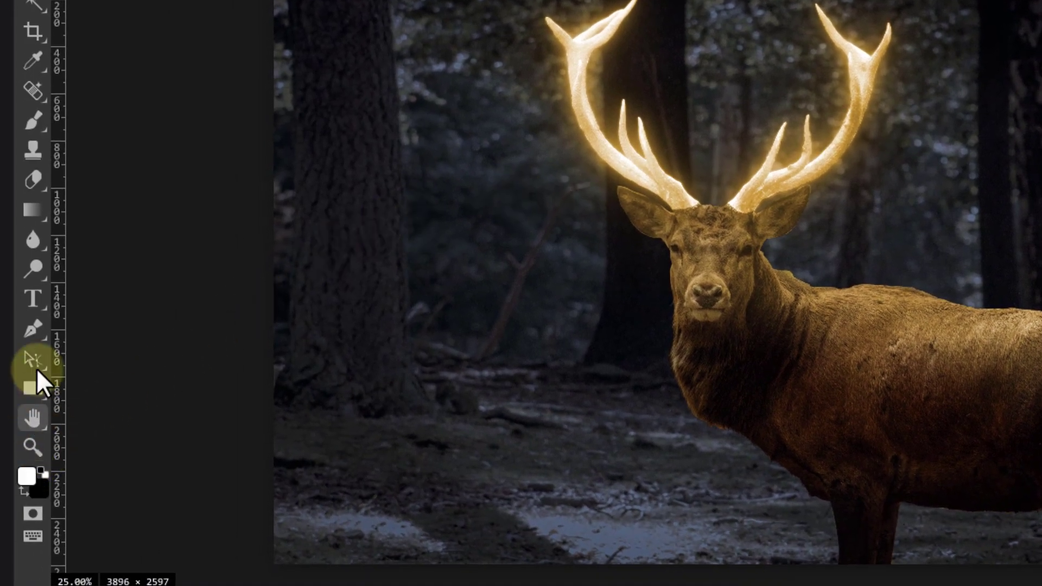
{"action": "left_click", "coordinate": [38, 125]}
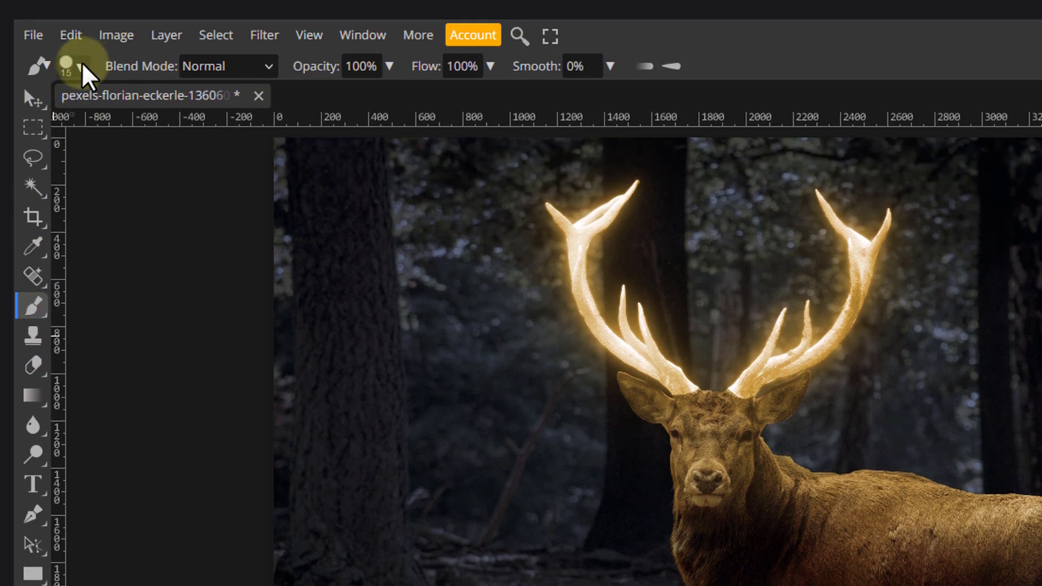
{"action": "left_click", "coordinate": [82, 67]}
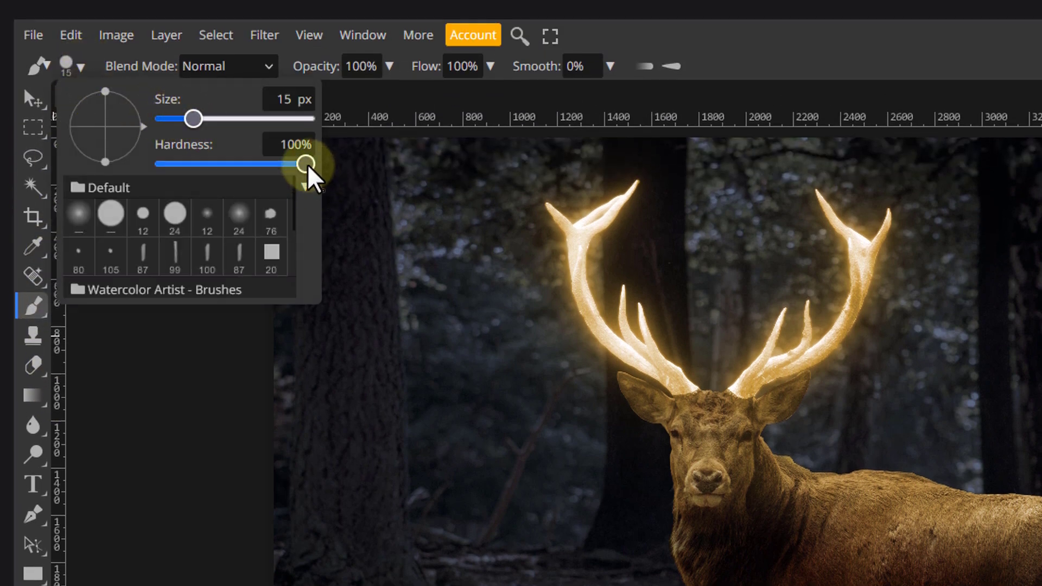
{"action": "left_click_drag", "start_coordinate": [306, 164], "coordinate": [136, 181]}
{"action": "mouse_move", "coordinate": [192, 118]}
{"action": "left_mouse_down"}
{"action": "mouse_move", "coordinate": [187, 130]}
{"action": "mouse_move", "coordinate": [250, 129]}
{"action": "mouse_move", "coordinate": [275, 144]}
{"action": "left_mouse_up"}
{"action": "left_click", "coordinate": [741, 76]}
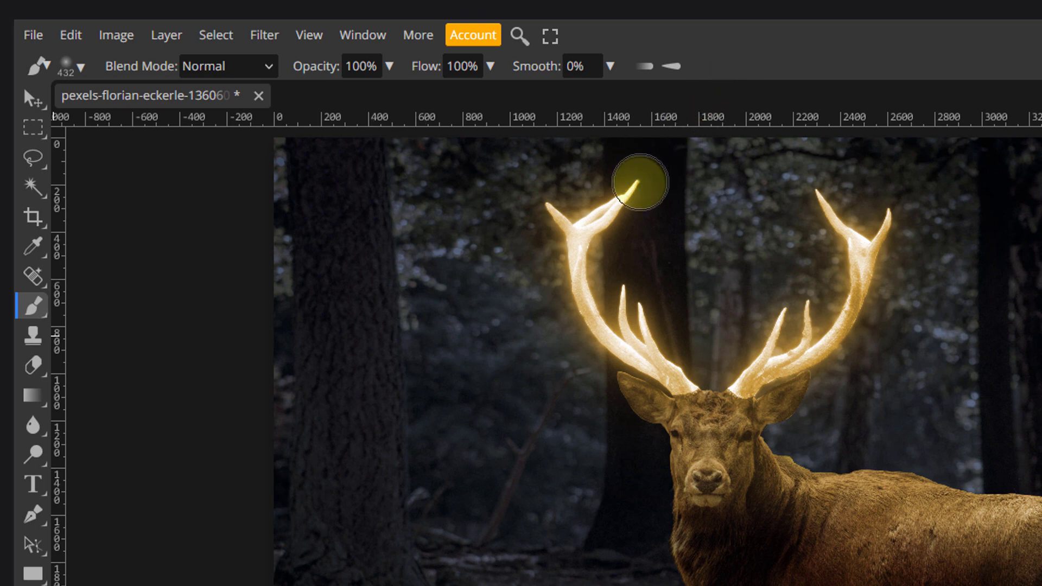
{"action": "mouse_move", "coordinate": [633, 175]}
{"action": "left_mouse_down"}
{"action": "mouse_move", "coordinate": [612, 209]}
{"action": "mouse_move", "coordinate": [543, 197]}
{"action": "mouse_move", "coordinate": [584, 306]}
{"action": "mouse_move", "coordinate": [639, 309]}
{"action": "mouse_move", "coordinate": [621, 377]}
{"action": "mouse_move", "coordinate": [812, 316]}
{"action": "mouse_move", "coordinate": [883, 221]}
{"action": "mouse_move", "coordinate": [804, 192]}
{"action": "mouse_move", "coordinate": [811, 178]}
{"action": "mouse_move", "coordinate": [837, 241]}
{"action": "mouse_move", "coordinate": [780, 273]}
{"action": "left_mouse_up"}
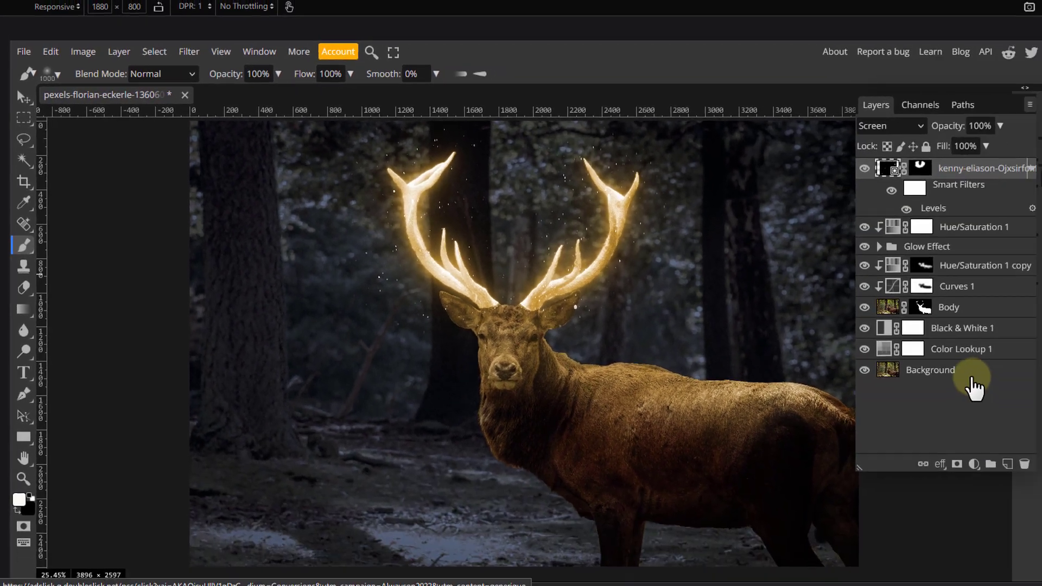
Add an Exposure adjustment layer above the Background, set to -2.29 to darken the forest.
{"action": "left_click", "coordinate": [972, 376]}
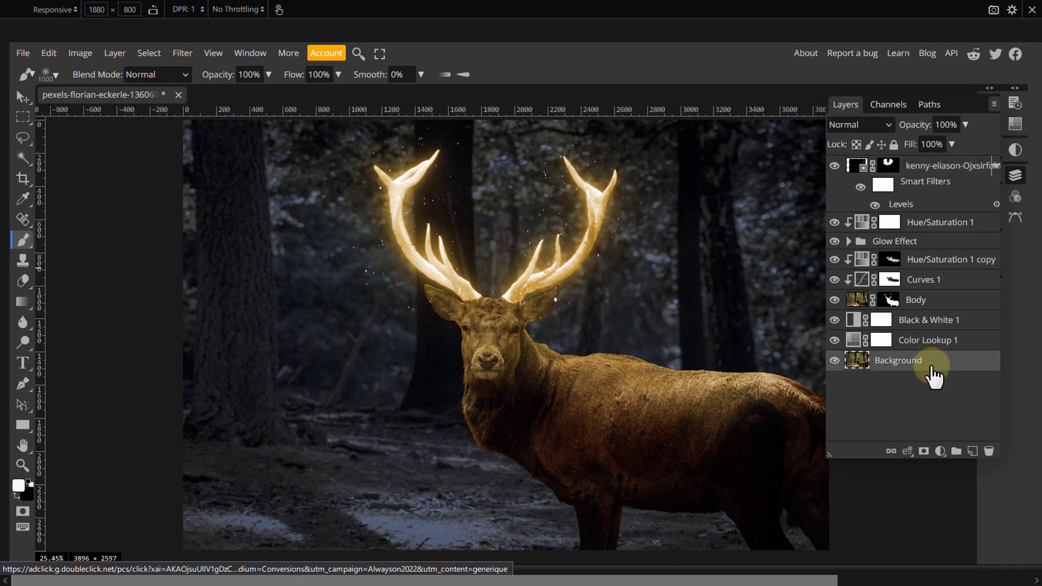
{"action": "left_click", "coordinate": [937, 454]}
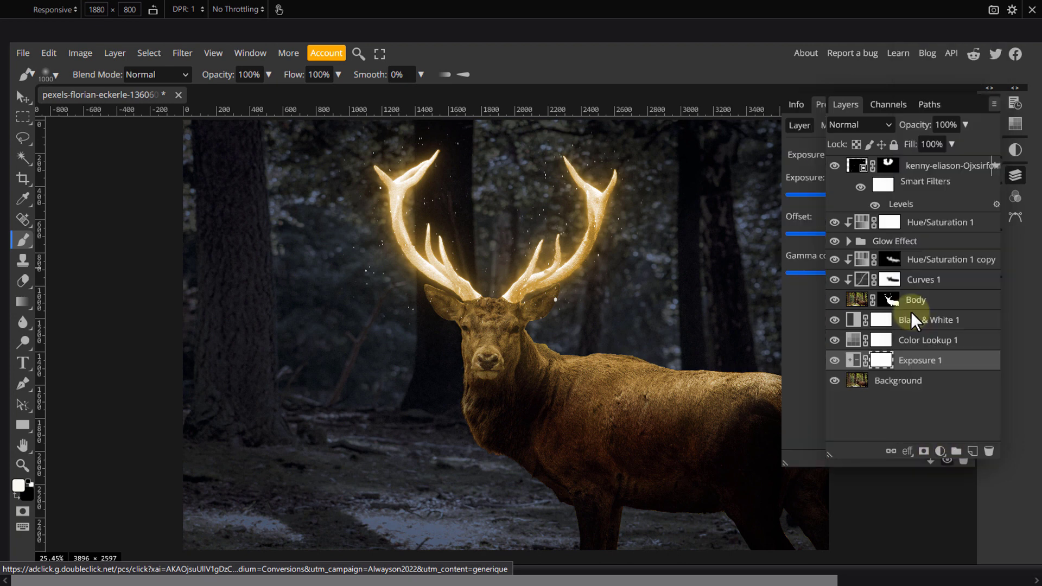
{"action": "left_click", "coordinate": [1016, 176]}
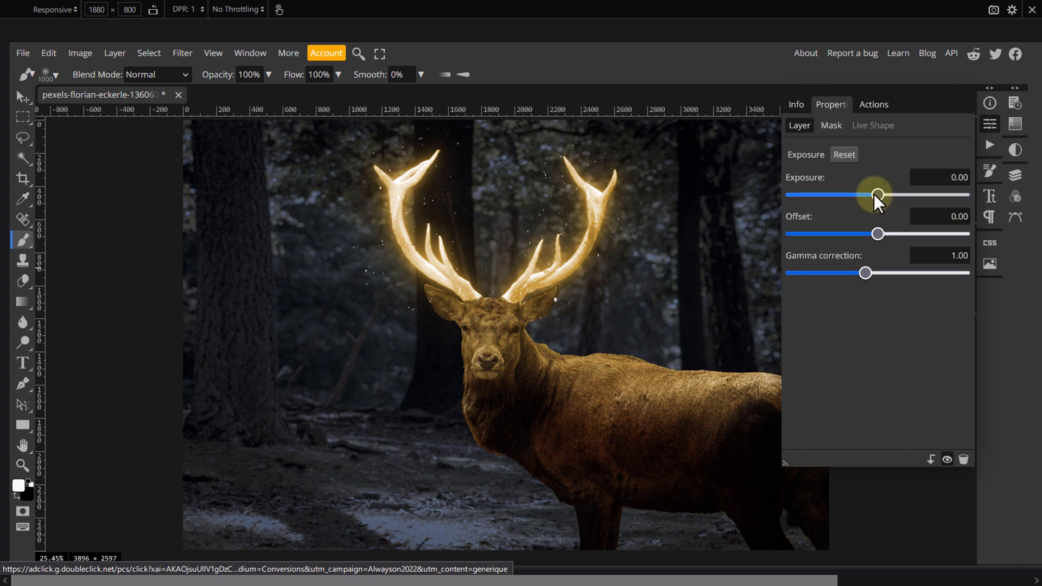
{"action": "left_click_drag", "start_coordinate": [863, 202], "coordinate": [834, 206]}
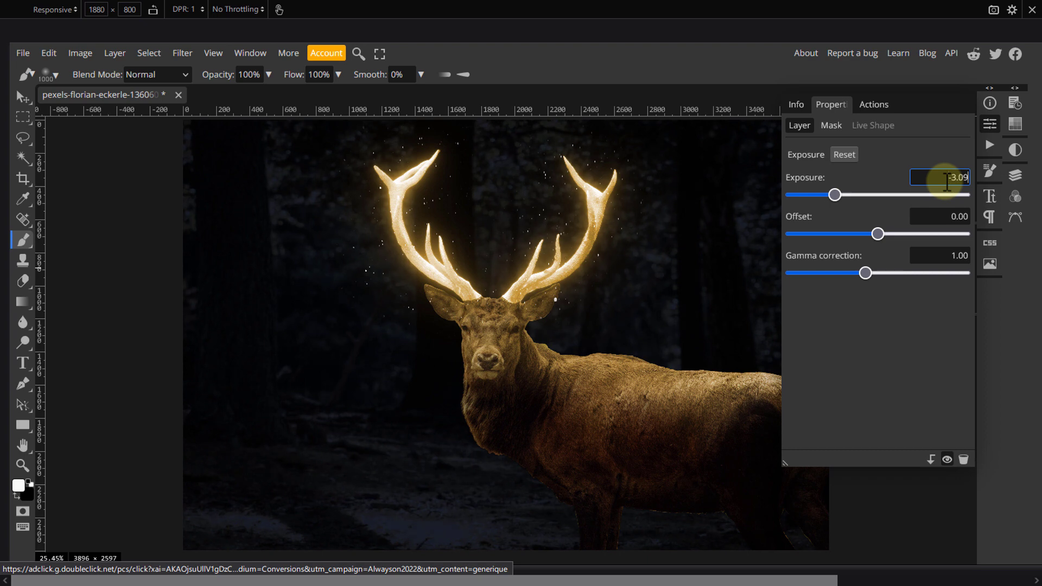
{"action": "left_click_drag", "start_coordinate": [947, 180], "coordinate": [1001, 163]}
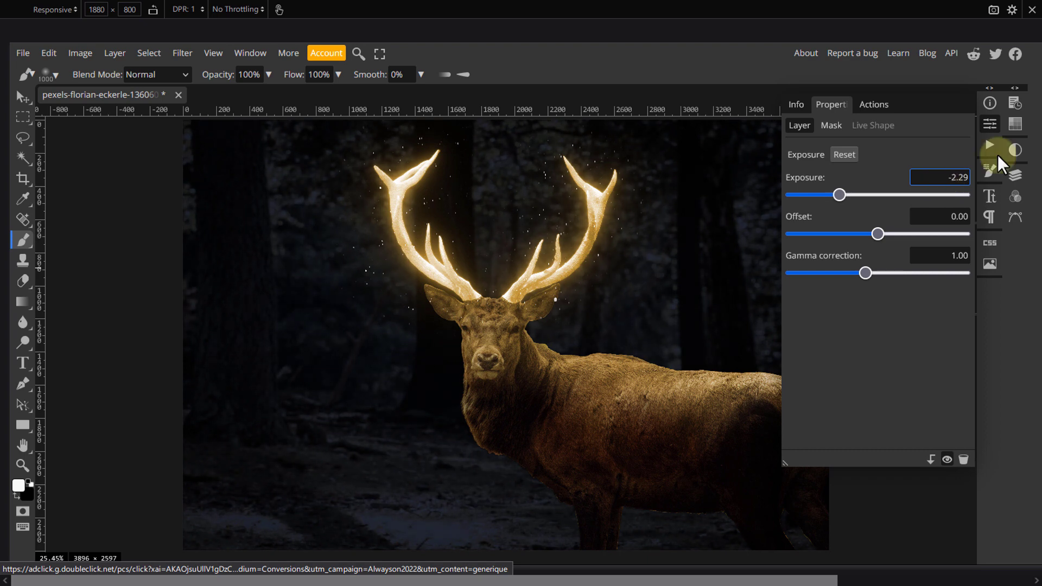
{"action": "left_click", "coordinate": [1001, 163]}
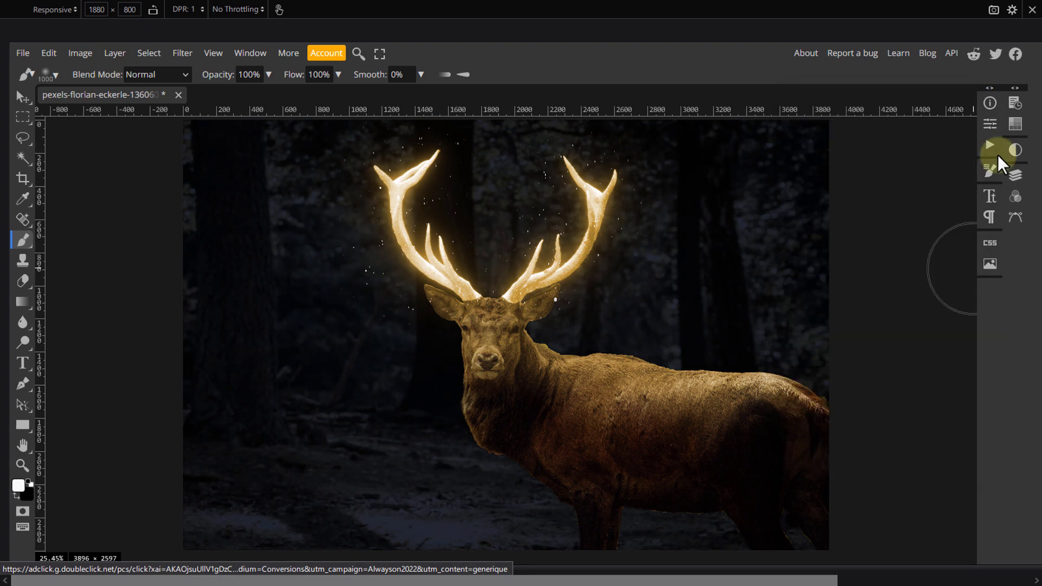